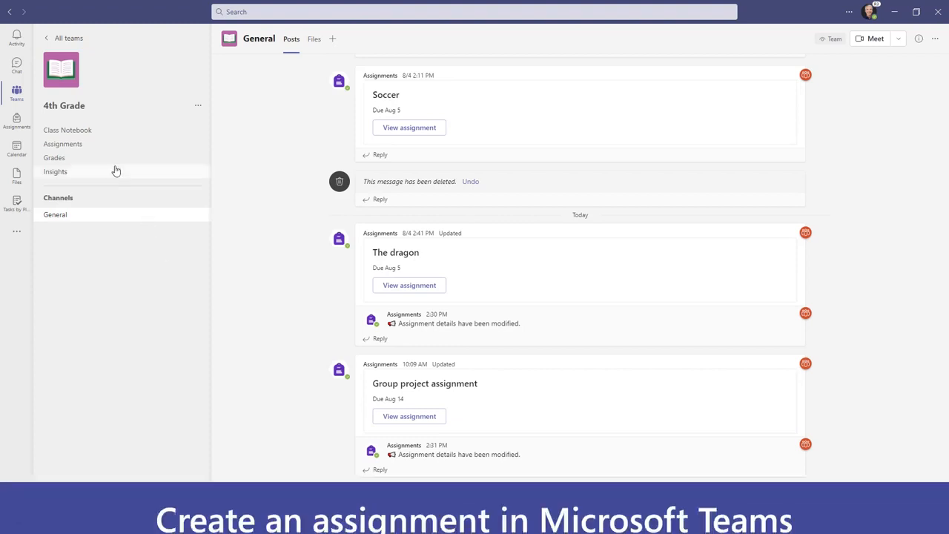
Step: Create a new assignment for the 4th Grade class titled "Geography" with the instructions "Please read this passage"
{"action": "left_click", "coordinate": [83, 147]}
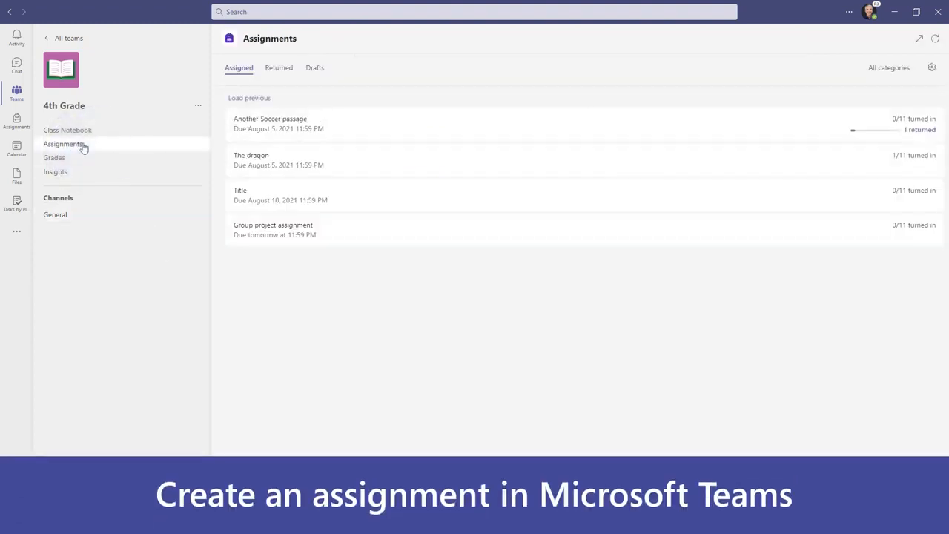
{"action": "left_click", "coordinate": [245, 517]}
{"action": "left_click", "coordinate": [279, 466]}
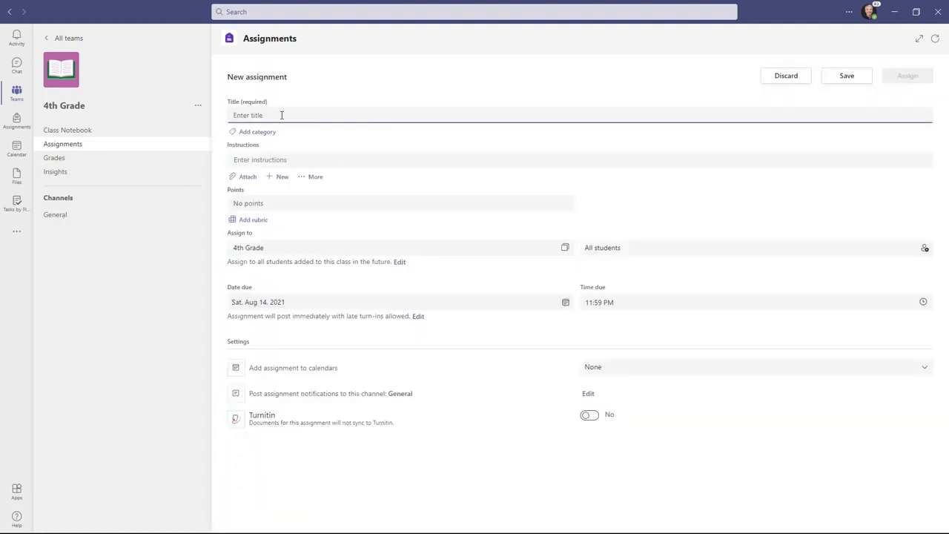
{"action": "type", "text": "Geography"}
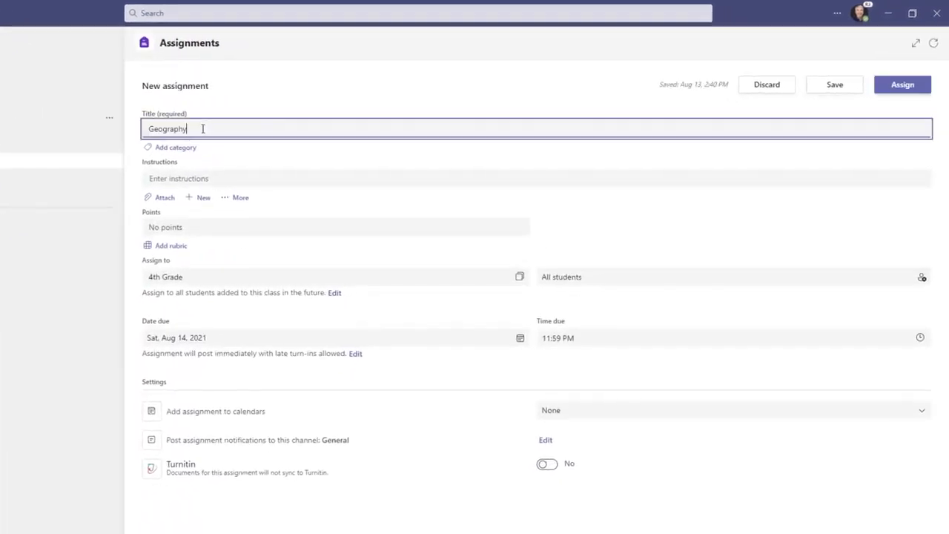
{"action": "left_click", "coordinate": [233, 181]}
{"action": "type", "text": "Please read this passage"}
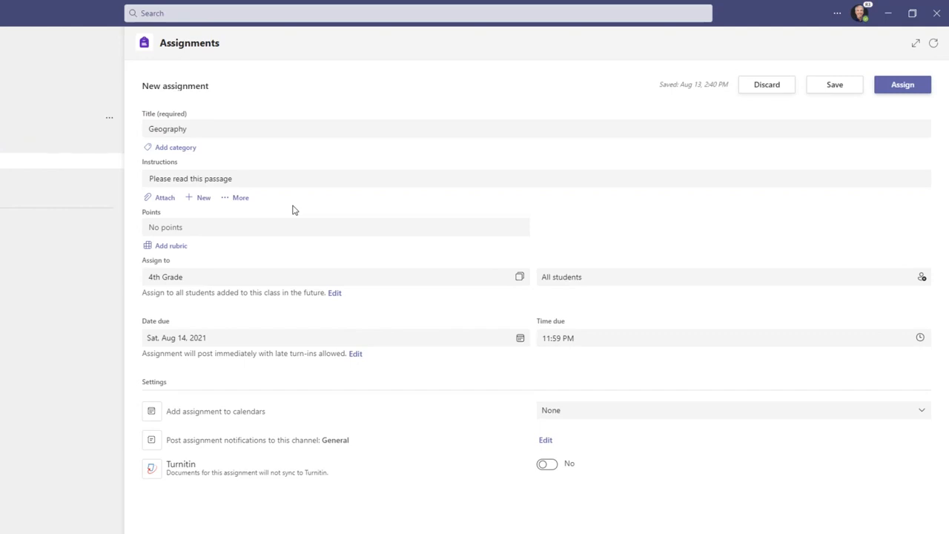
Step: Attach a Reading Progress activity to the assignment and load the Geography passage from a Word or PDF file
{"action": "left_click", "coordinate": [166, 199]}
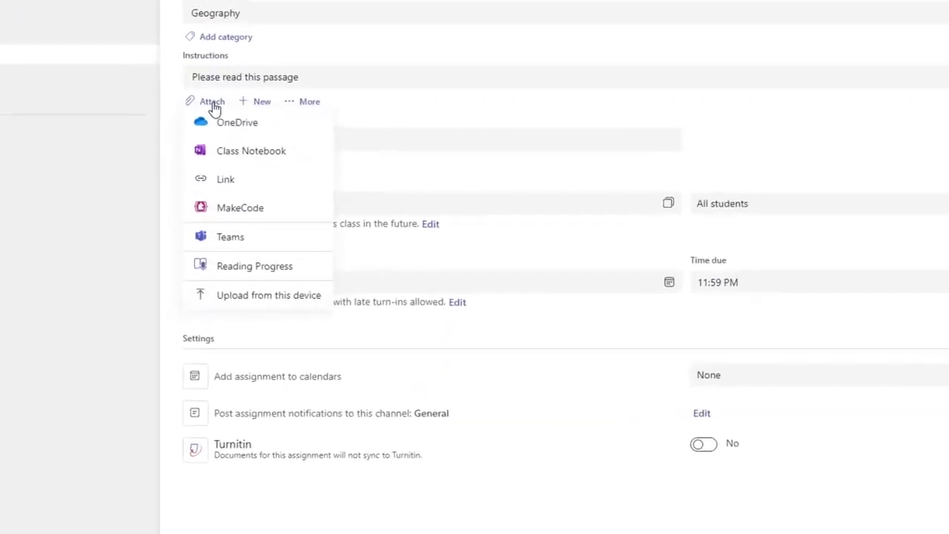
{"action": "left_click", "coordinate": [299, 268]}
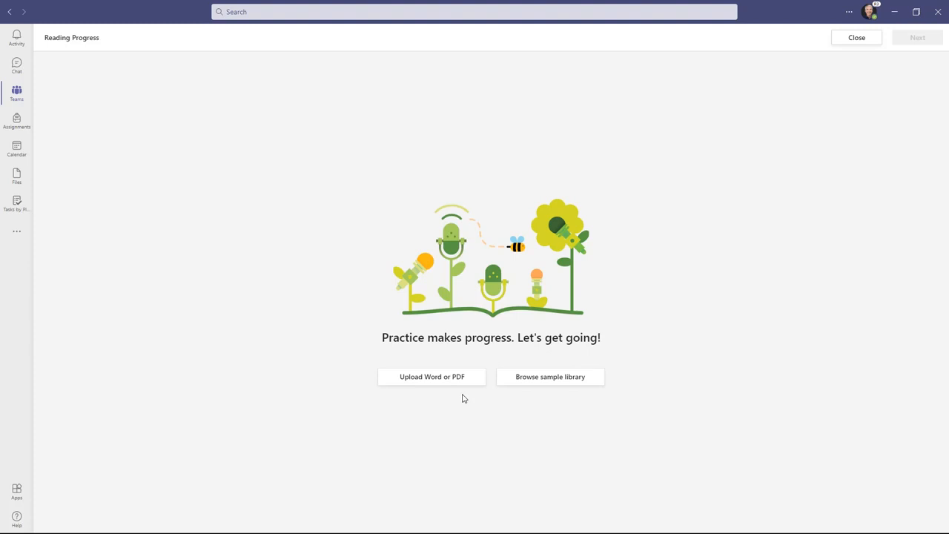
{"action": "left_click", "coordinate": [585, 381]}
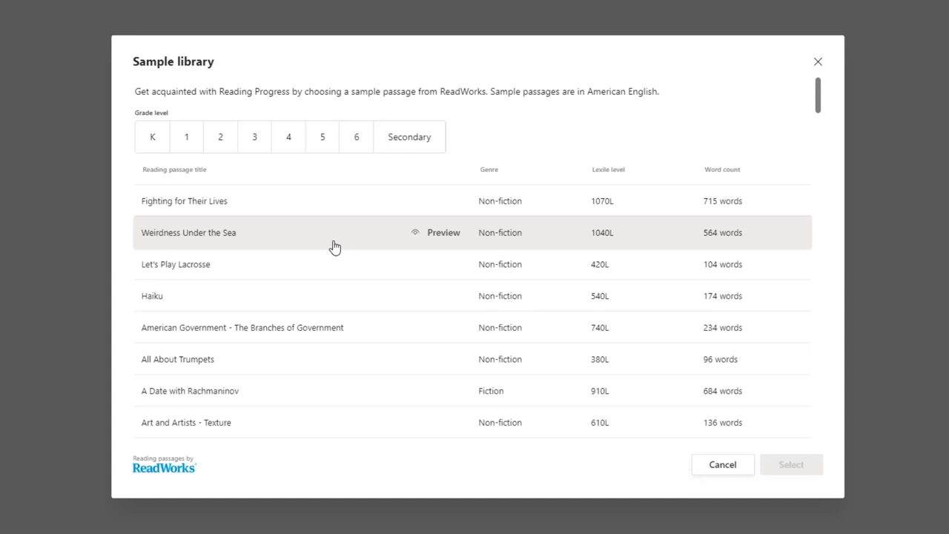
{"action": "left_click", "coordinate": [723, 464]}
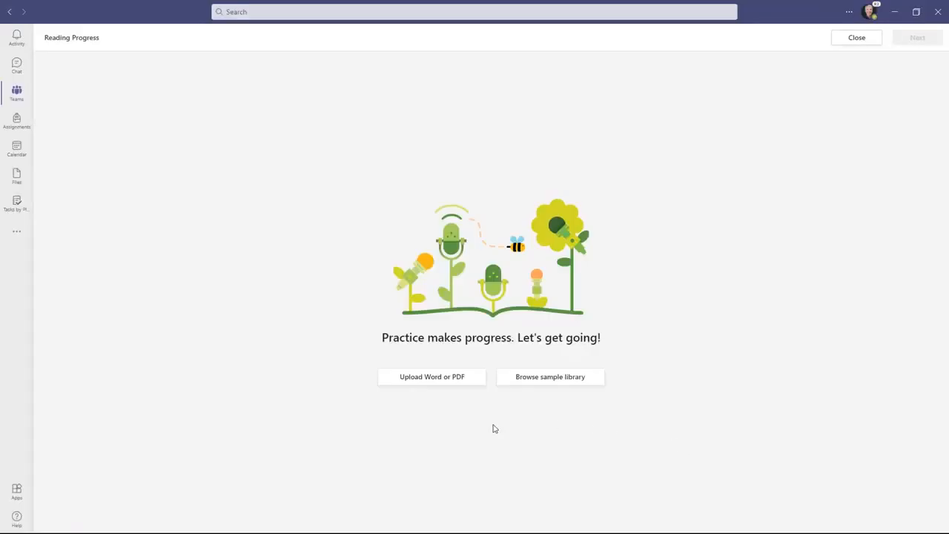
{"action": "left_click", "coordinate": [429, 386]}
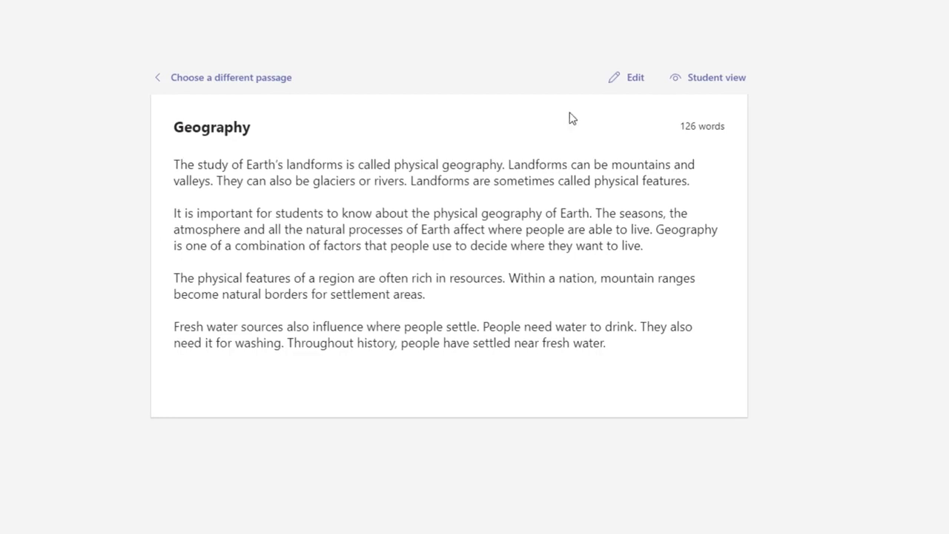
Step: Try cutting "settled near fresh water." from the end of the Geography passage, undo the cut and leave text editing
{"action": "left_click", "coordinate": [629, 79]}
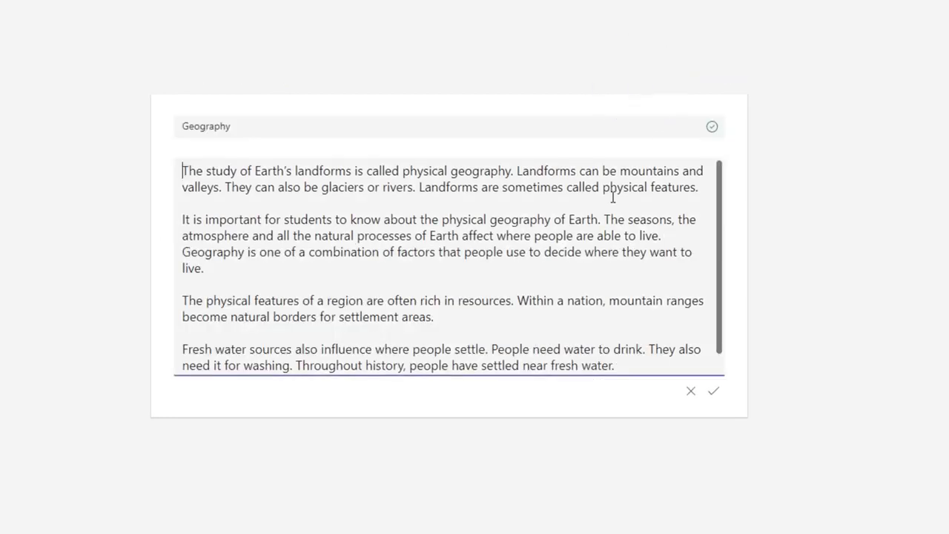
{"action": "left_click", "coordinate": [618, 366]}
{"action": "left_click", "coordinate": [480, 347], "text": "shift"}
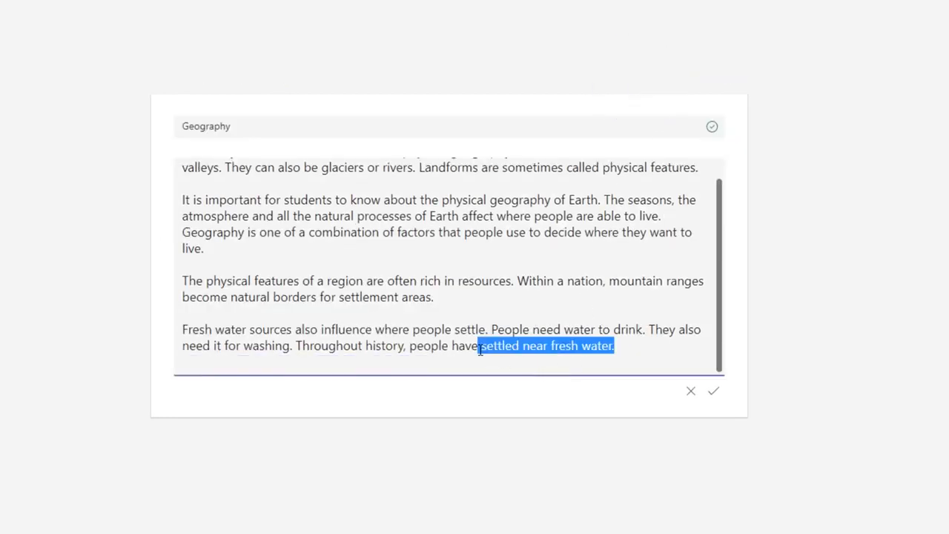
{"action": "key", "text": "ctrl+x"}
{"action": "key", "text": "ctrl+z"}
{"action": "left_click", "coordinate": [713, 392]}
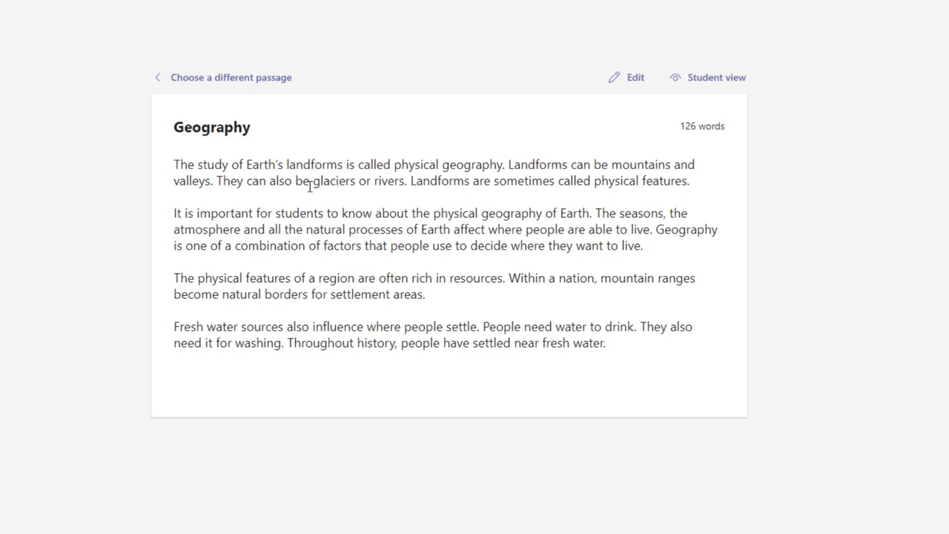
{"action": "left_click", "coordinate": [214, 78]}
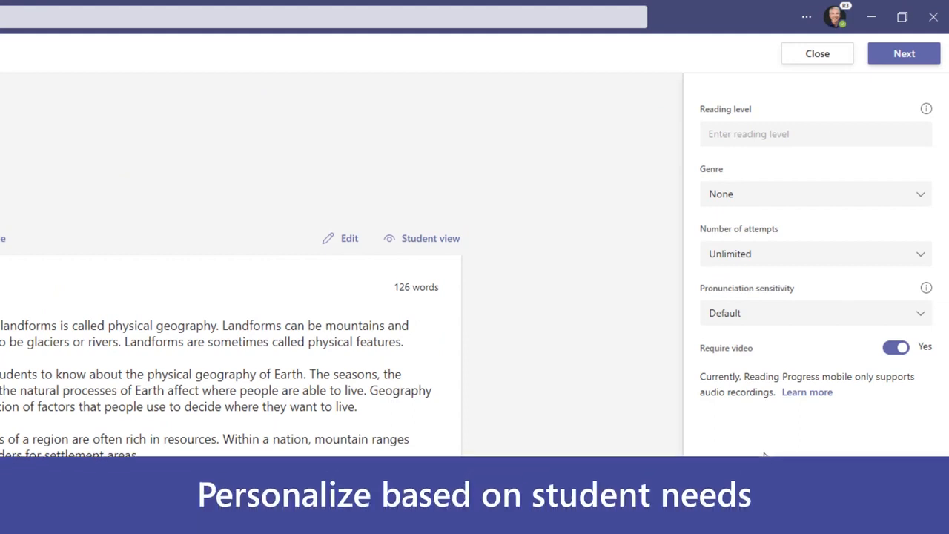
Step: Set the passage's reading level to J and its genre to Non-fiction
{"action": "left_click", "coordinate": [770, 123]}
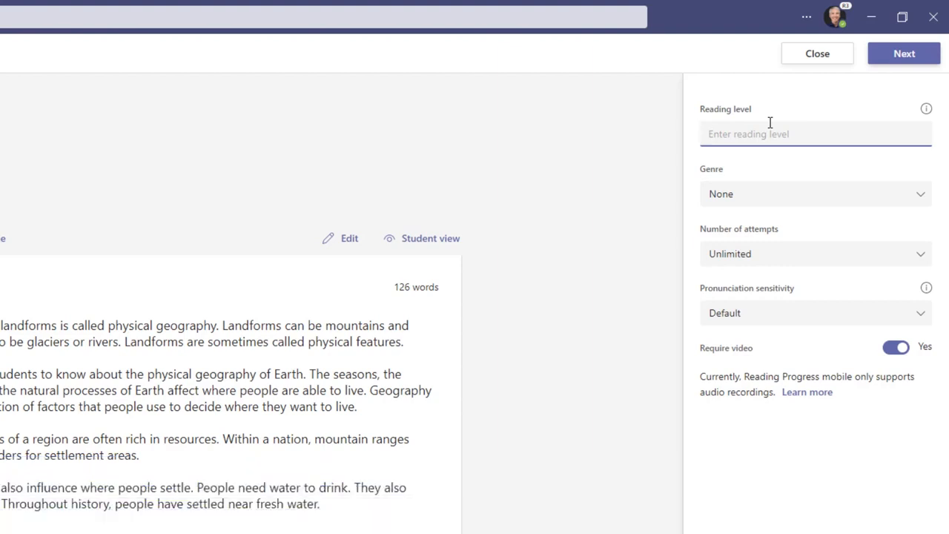
{"action": "type", "text": "J"}
{"action": "left_click", "coordinate": [846, 206]}
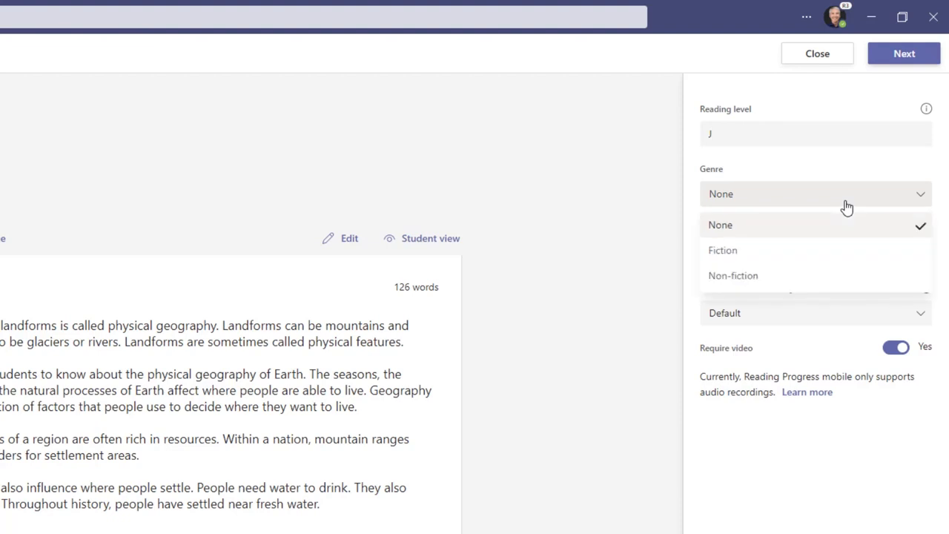
{"action": "left_click", "coordinate": [818, 277]}
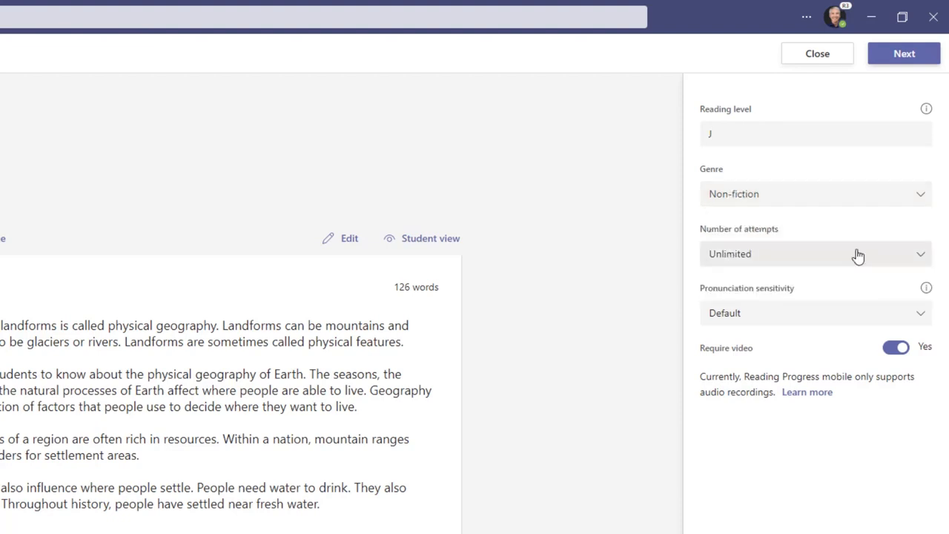
Step: Try limiting the number of attempts to 4 and set it back to Unlimited
{"action": "left_click", "coordinate": [858, 256]}
{"action": "scroll", "coordinate": [804, 354], "scroll_direction": "down", "scroll_amount": 2}
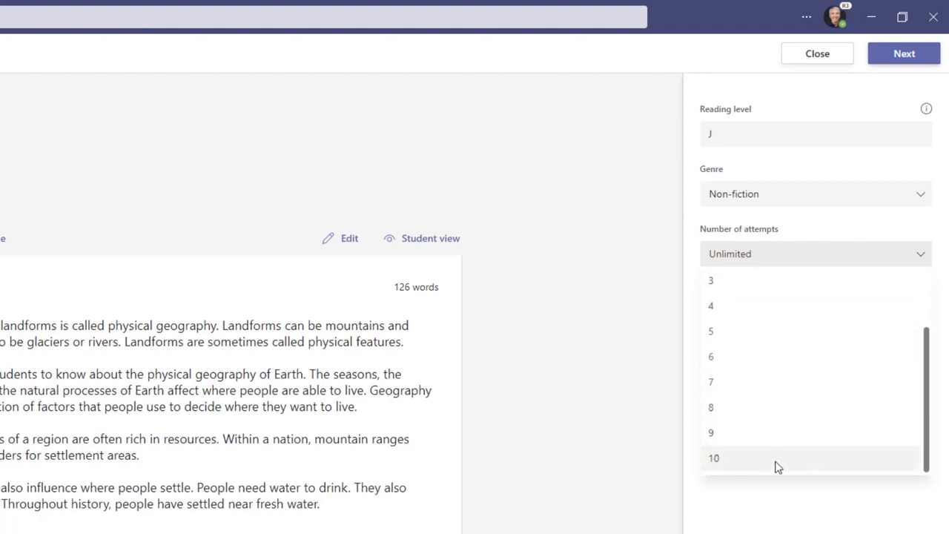
{"action": "left_click", "coordinate": [759, 310]}
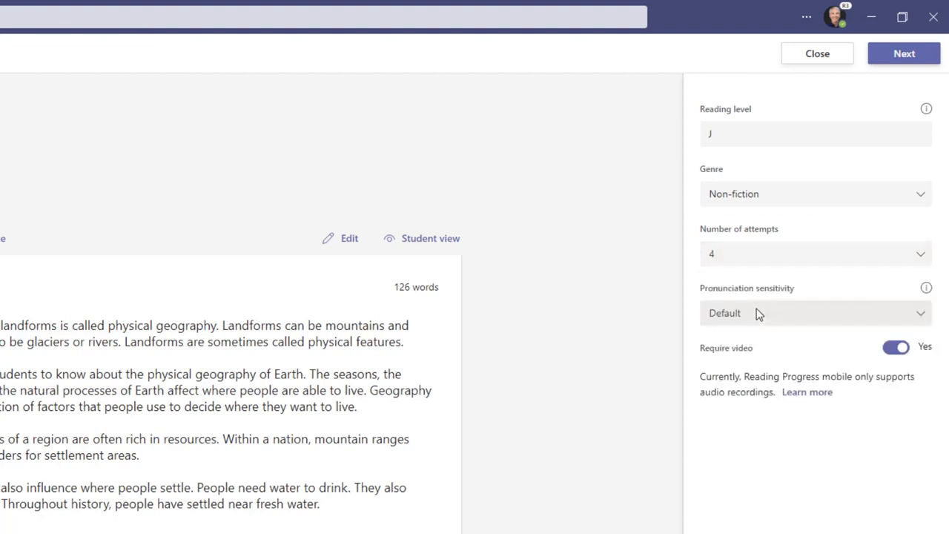
{"action": "left_click", "coordinate": [788, 259]}
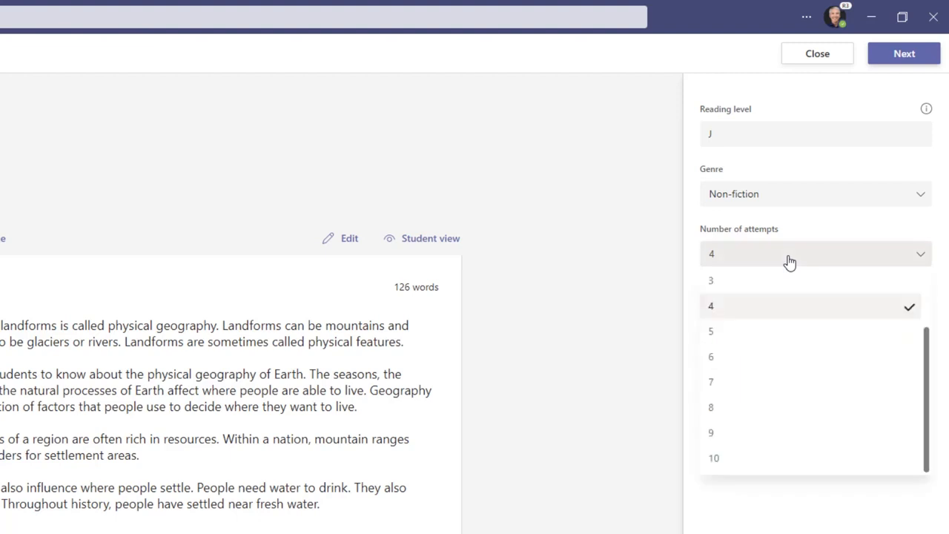
{"action": "scroll", "coordinate": [792, 319], "scroll_direction": "up", "scroll_amount": 2}
{"action": "scroll", "coordinate": [794, 321], "scroll_direction": "up", "scroll_amount": 1}
{"action": "left_click", "coordinate": [755, 291]}
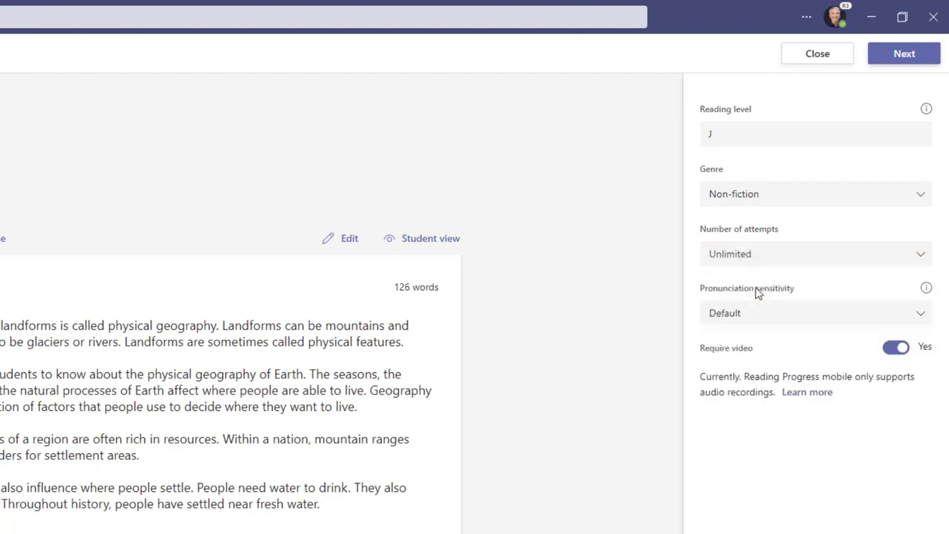
Step: Review the pronunciation sensitivity options, keeping Default, and switch the video requirement off and on again
{"action": "left_click", "coordinate": [813, 320]}
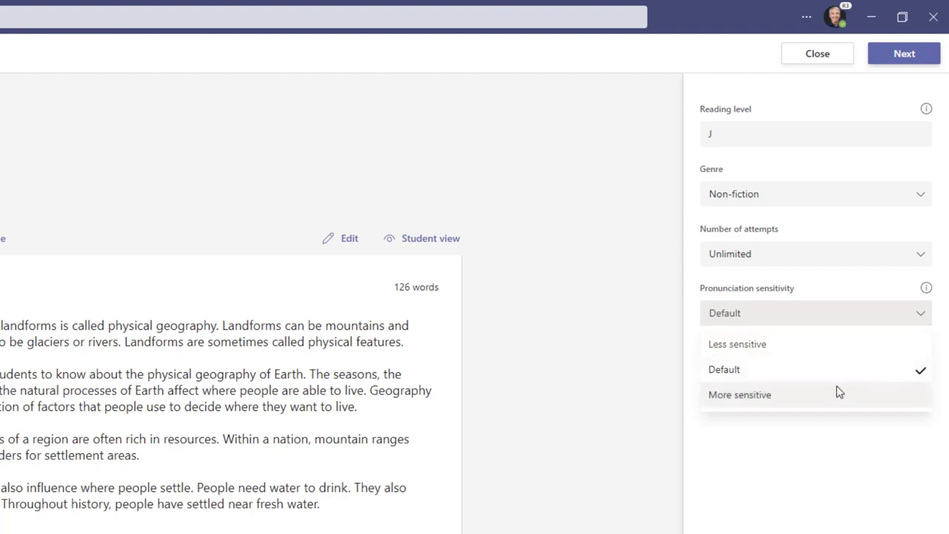
{"action": "left_click", "coordinate": [851, 366]}
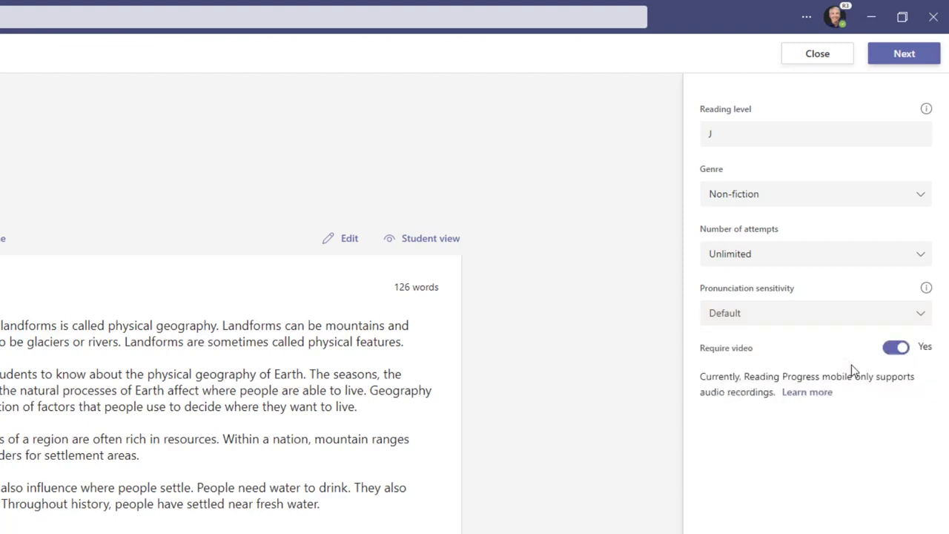
{"action": "left_click", "coordinate": [891, 354]}
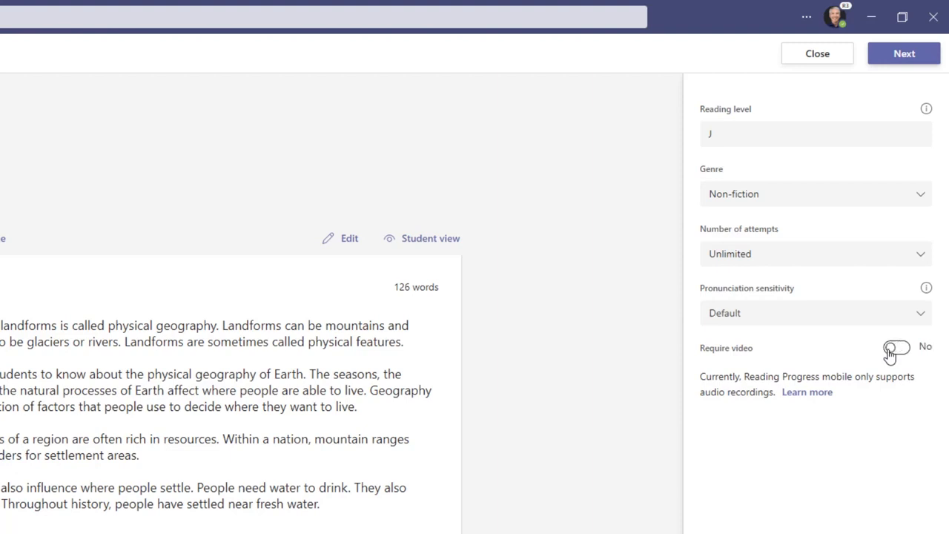
{"action": "left_click", "coordinate": [906, 353]}
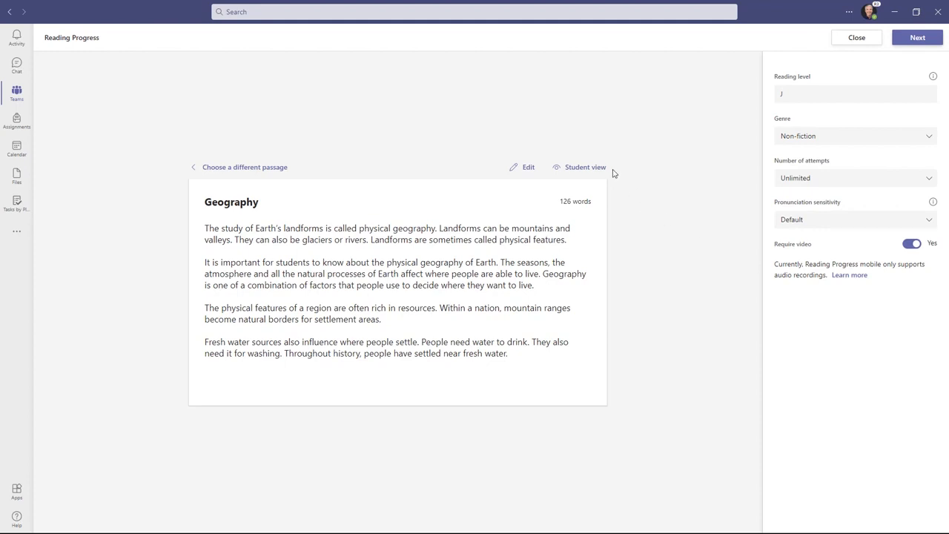
Step: Preview the Geography reading activity as a student would see it and exit the preview
{"action": "left_click", "coordinate": [581, 167]}
{"action": "left_click", "coordinate": [589, 170]}
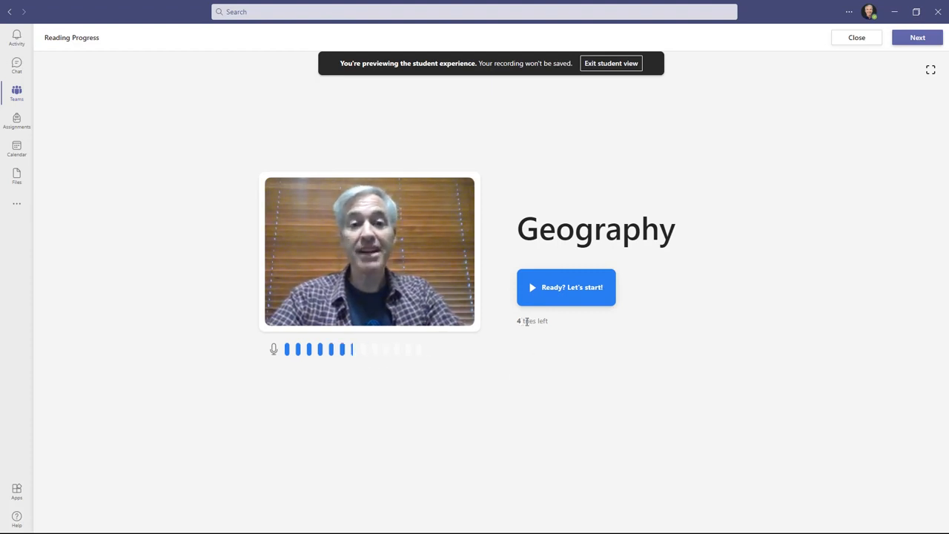
{"action": "left_click", "coordinate": [562, 291]}
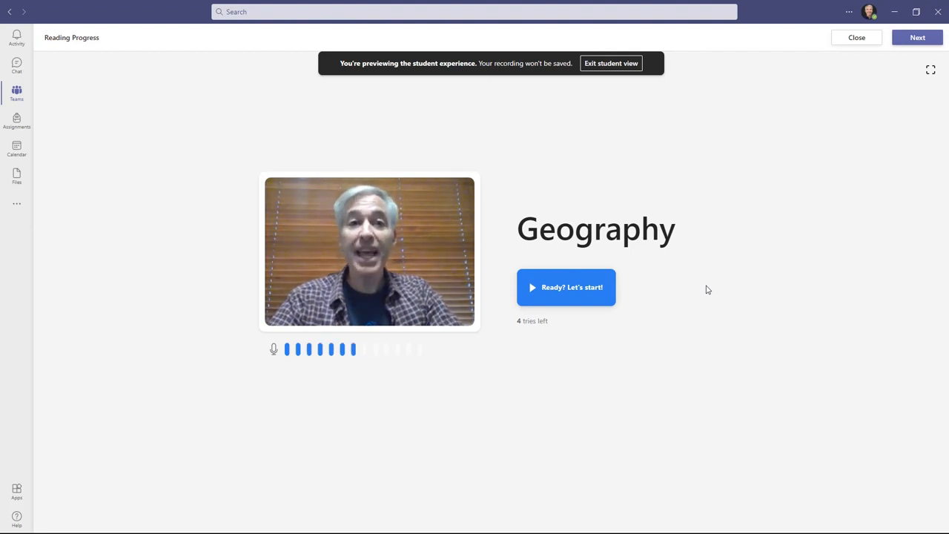
{"action": "left_click", "coordinate": [614, 67]}
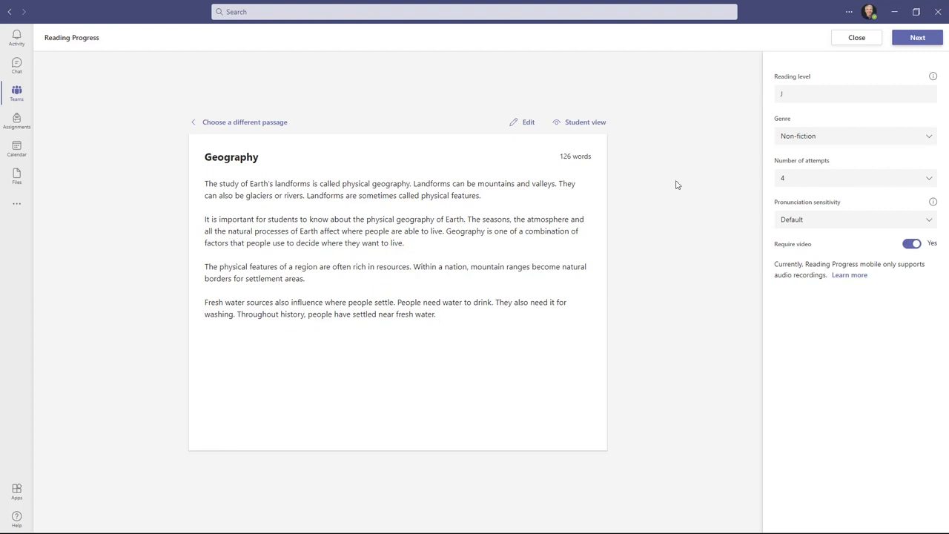
Step: Finish the Reading Progress setup and assign the Geography assignment to the 4th Grade students
{"action": "left_click", "coordinate": [913, 44]}
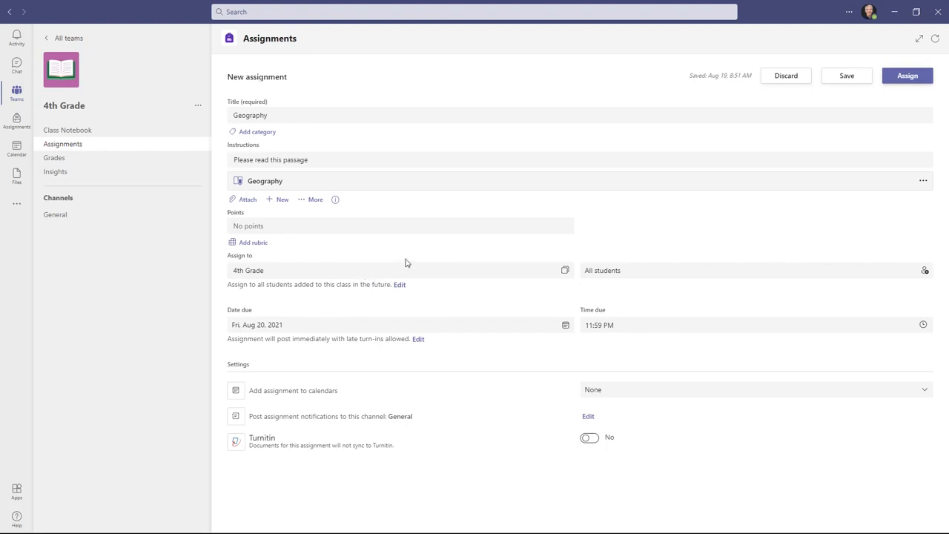
{"action": "left_click", "coordinate": [920, 80]}
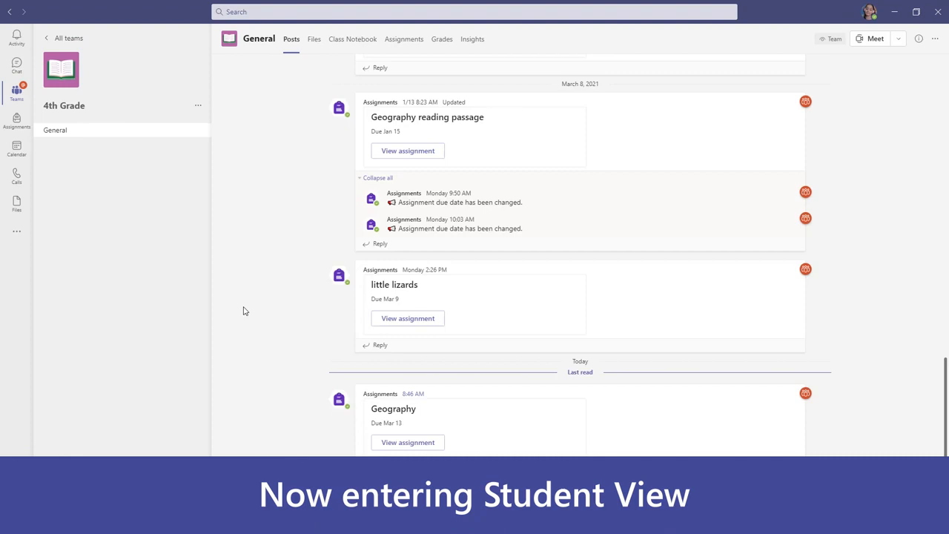
Step: As the student, open the Geography reading in the assignment and allow Assignments to access the camera and microphone
{"action": "left_click", "coordinate": [413, 446]}
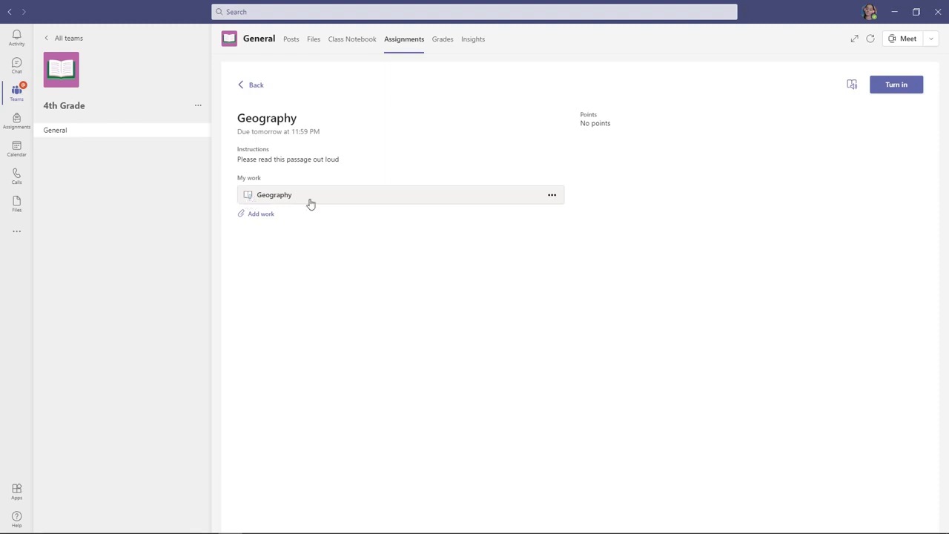
{"action": "left_click", "coordinate": [329, 201]}
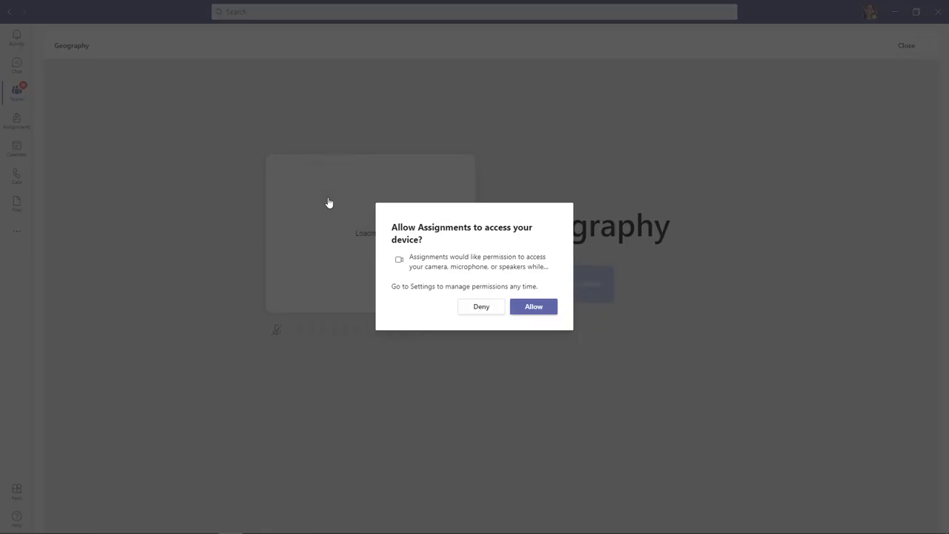
{"action": "left_click", "coordinate": [535, 307]}
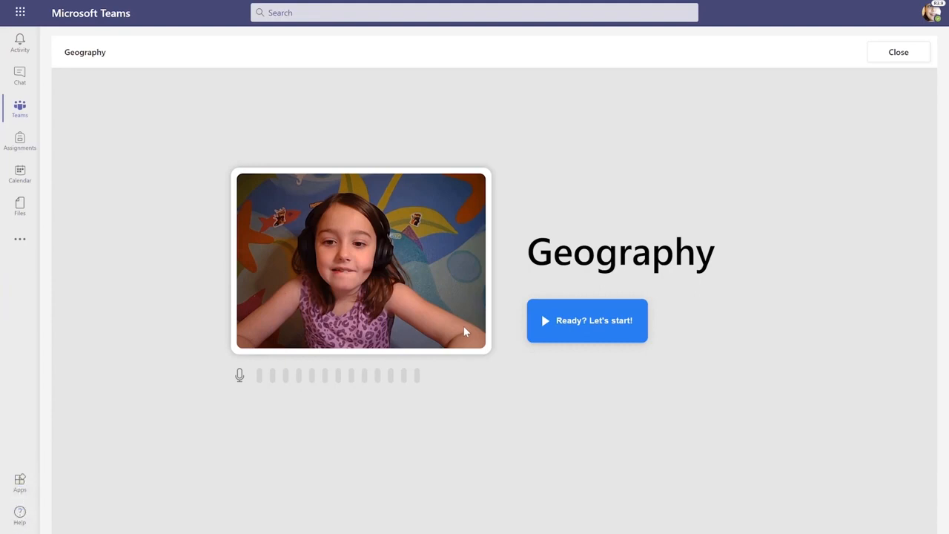
Step: Record the student reading the Geography passage through to its end and finish the recording
{"action": "left_click", "coordinate": [610, 329]}
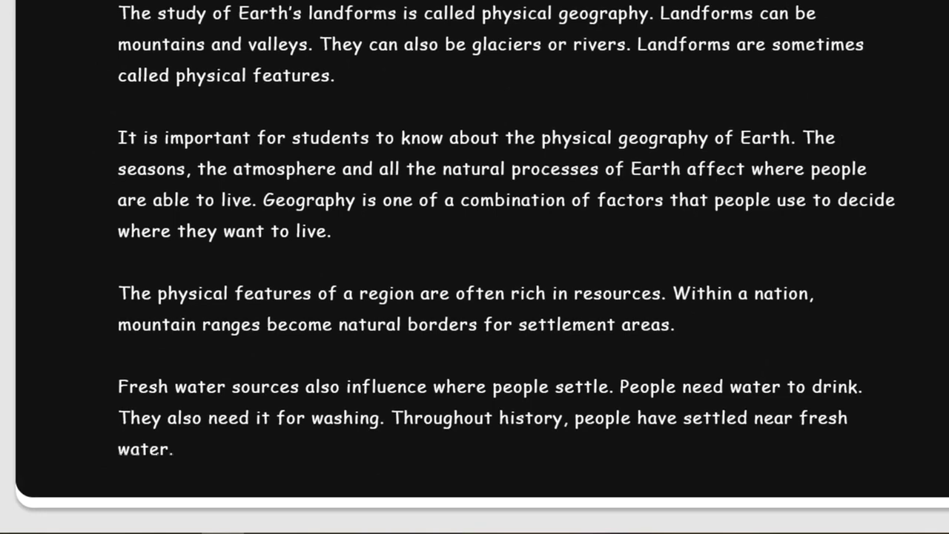
{"action": "scroll", "coordinate": [507, 252], "scroll_direction": "down", "scroll_amount": 2}
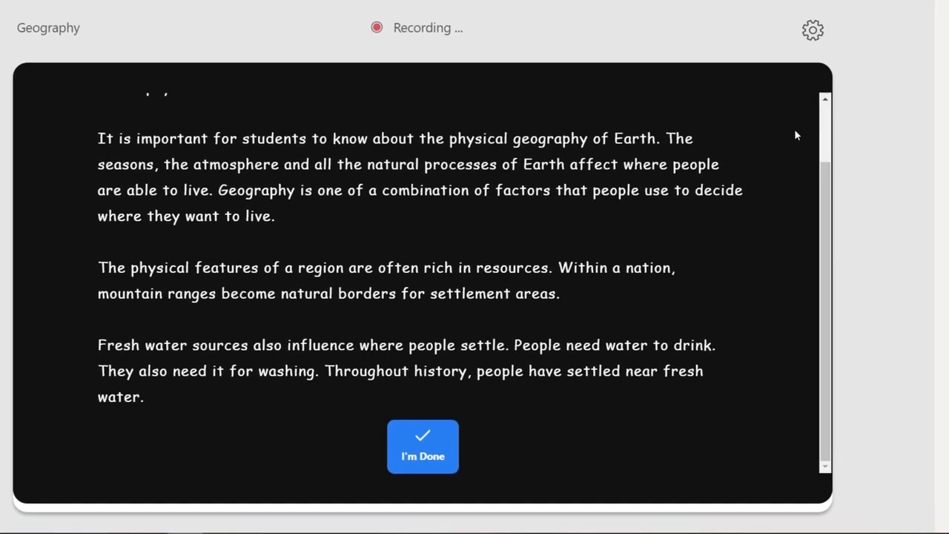
{"action": "left_click", "coordinate": [424, 451]}
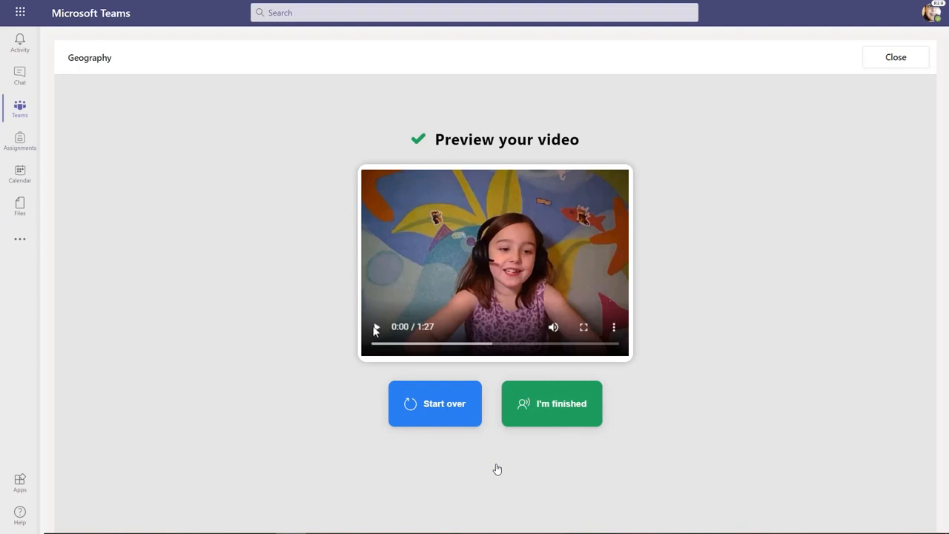
Step: Preview the recorded reading video, accept it as finished, and turn in the Geography passage assignment
{"action": "left_click", "coordinate": [376, 329]}
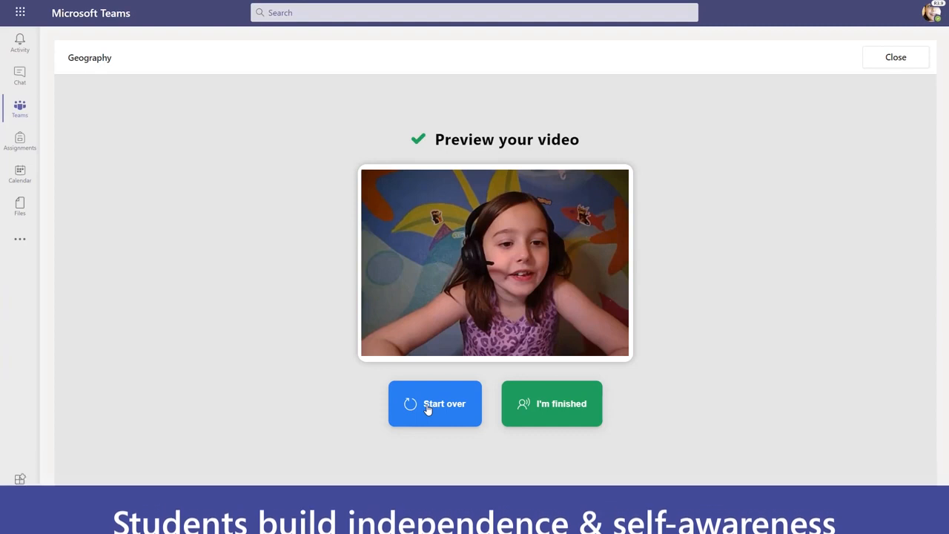
{"action": "left_click", "coordinate": [563, 407]}
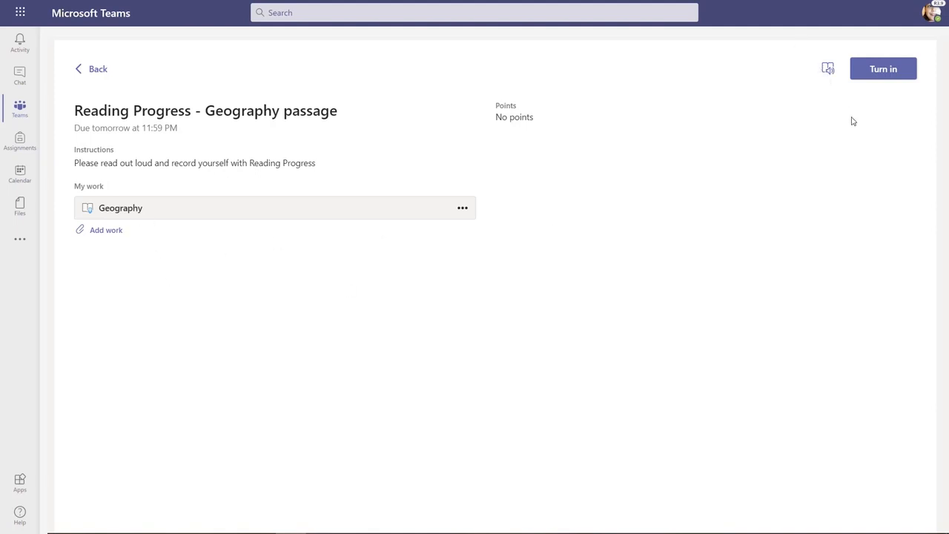
{"action": "left_click", "coordinate": [886, 69]}
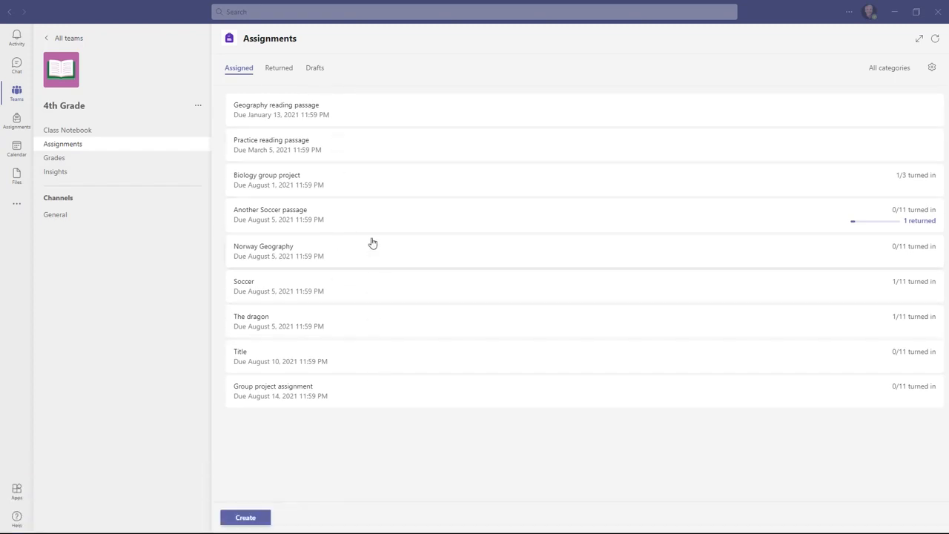
Step: As the teacher, open the first student's submission for the Geography reading passage and play the opening seconds of the recording
{"action": "left_click", "coordinate": [288, 116]}
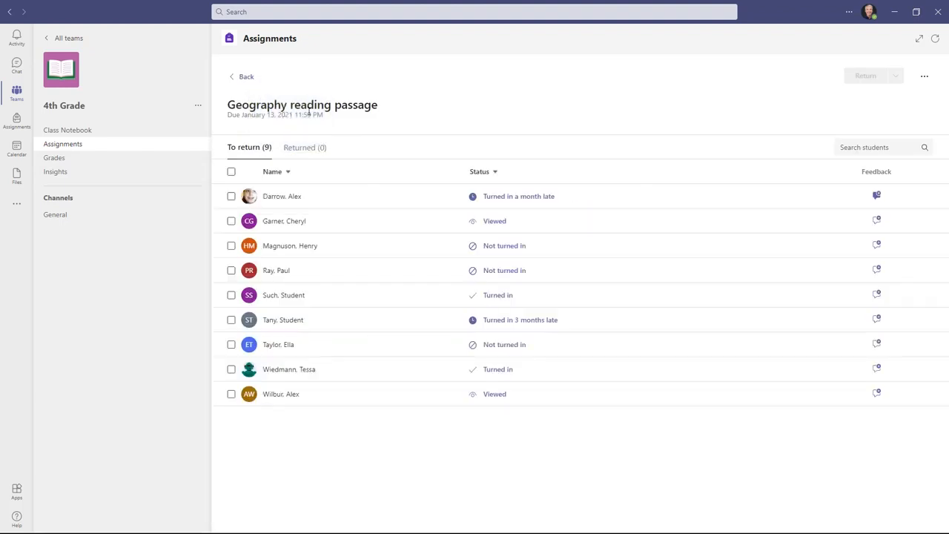
{"action": "left_click", "coordinate": [278, 199]}
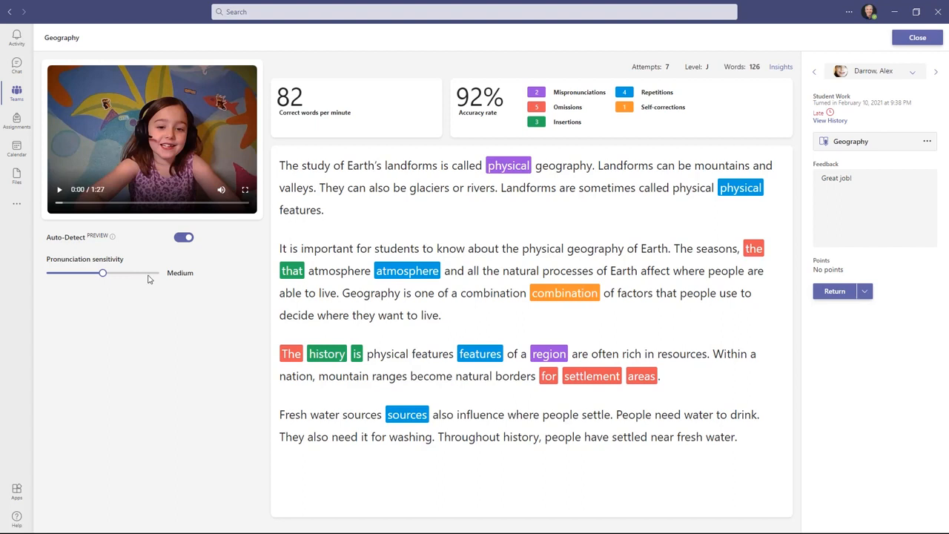
{"action": "left_click", "coordinate": [60, 195]}
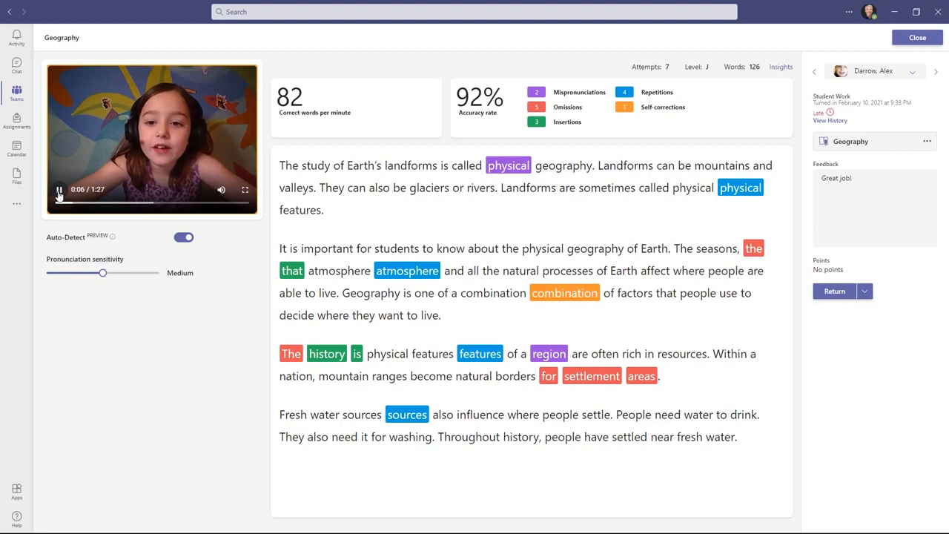
{"action": "left_click", "coordinate": [59, 193]}
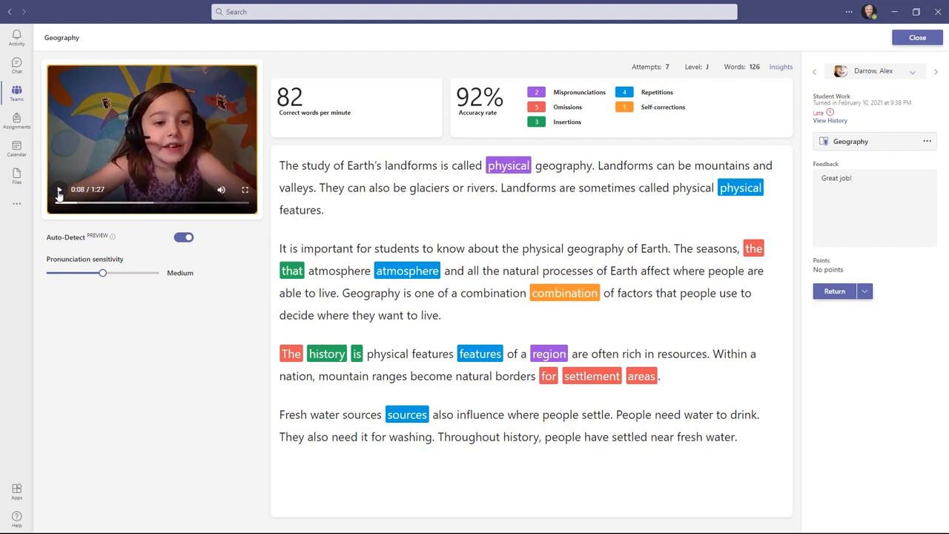
Step: Check the flagged mispronunciation "physical" in the first sentence against the recording, and play the recording from the flagged word "region"
{"action": "left_click", "coordinate": [519, 169]}
{"action": "left_click", "coordinate": [60, 190]}
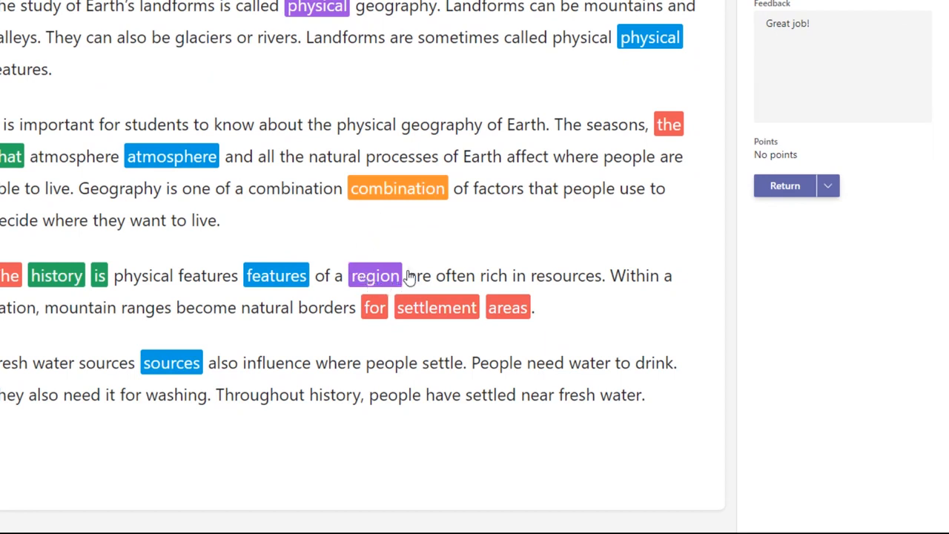
{"action": "left_click", "coordinate": [373, 286]}
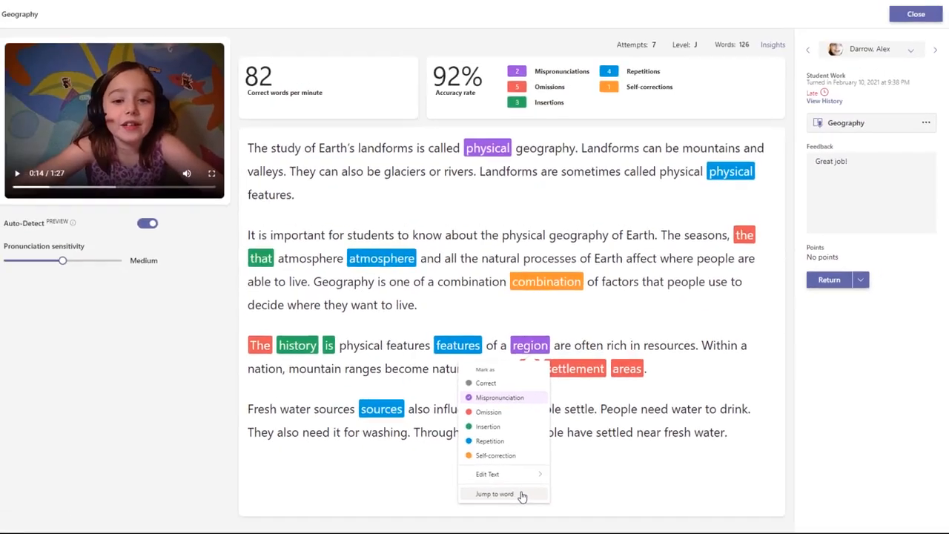
{"action": "left_click", "coordinate": [364, 483]}
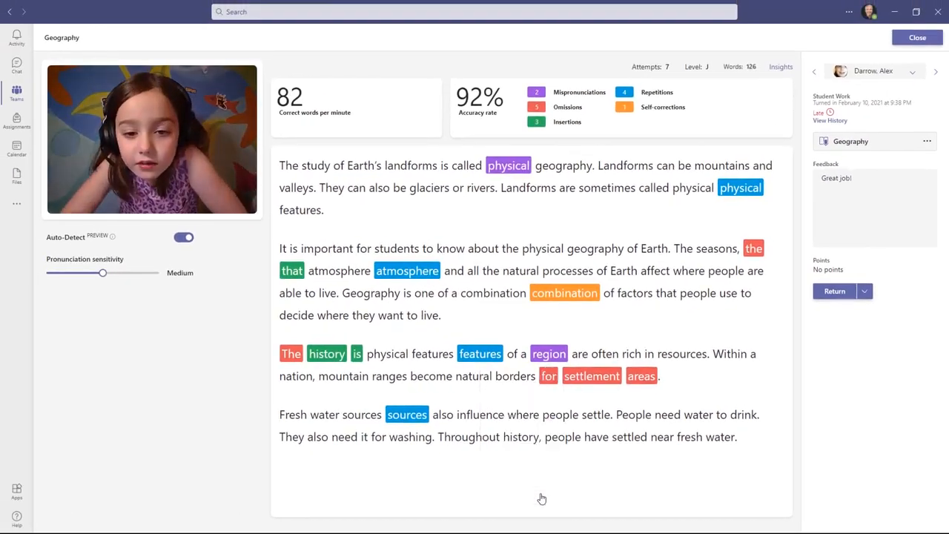
Step: Mark the omitted word "The" at the start of the third paragraph as correct
{"action": "left_click", "coordinate": [288, 359]}
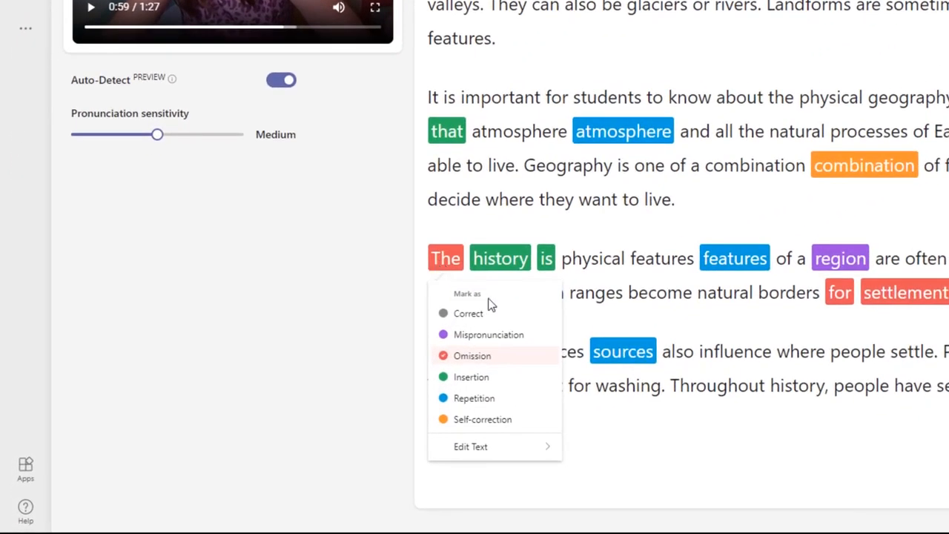
{"action": "left_click", "coordinate": [527, 315]}
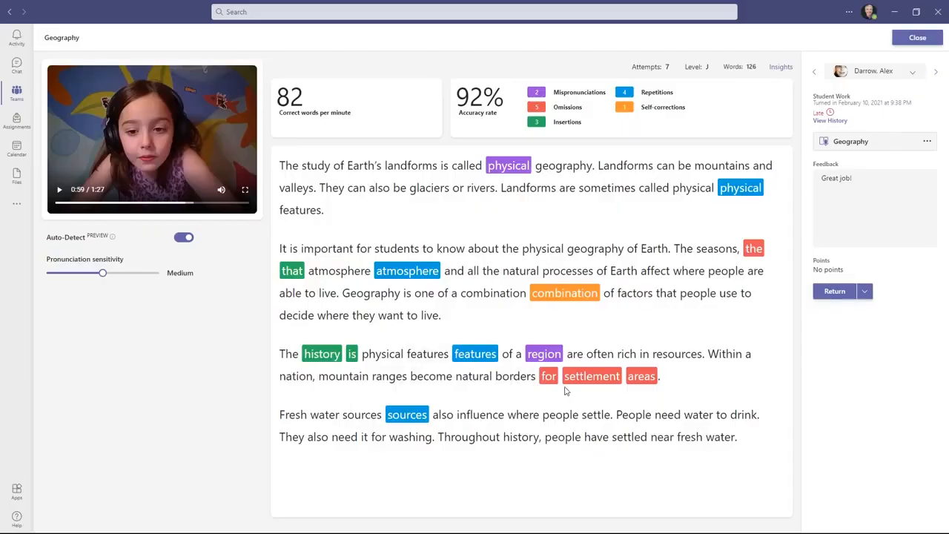
Step: Jump the recording to the words "borders", the first "features" and the first "combination" to hear how each was read
{"action": "left_click", "coordinate": [507, 378]}
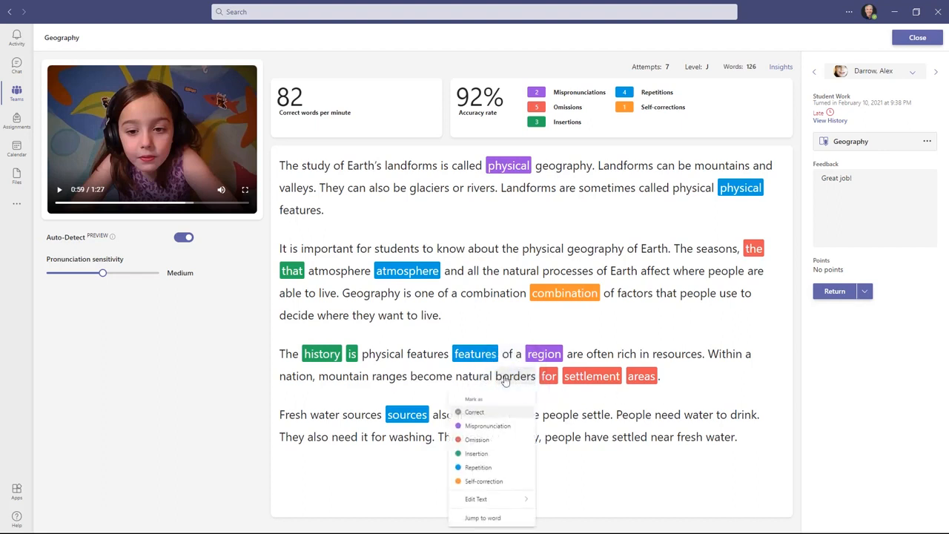
{"action": "left_click", "coordinate": [494, 517]}
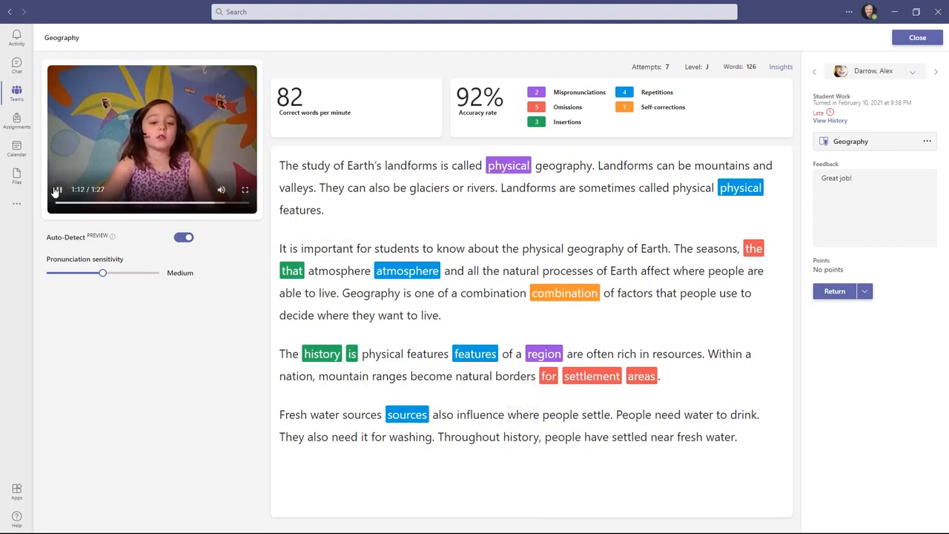
{"action": "left_click", "coordinate": [141, 185]}
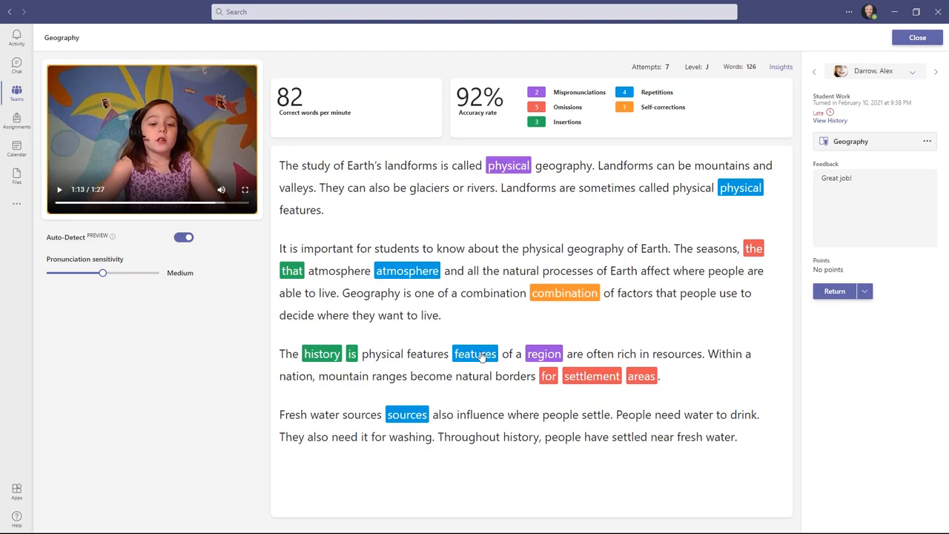
{"action": "left_click", "coordinate": [427, 356]}
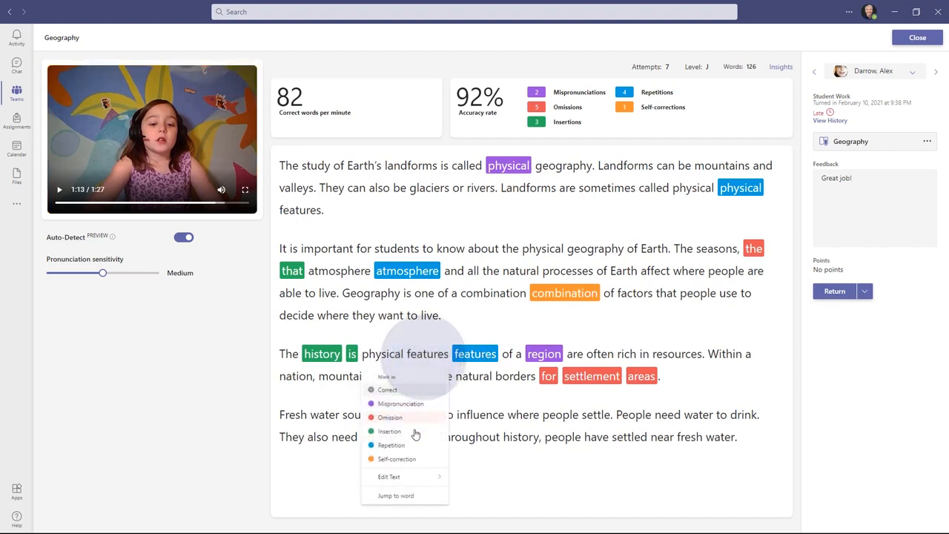
{"action": "left_click", "coordinate": [411, 496]}
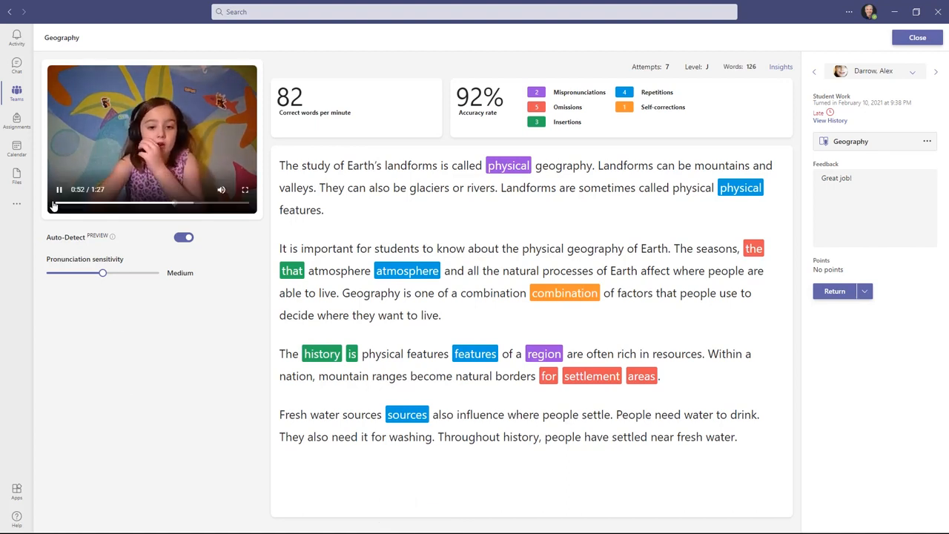
{"action": "left_click", "coordinate": [59, 190]}
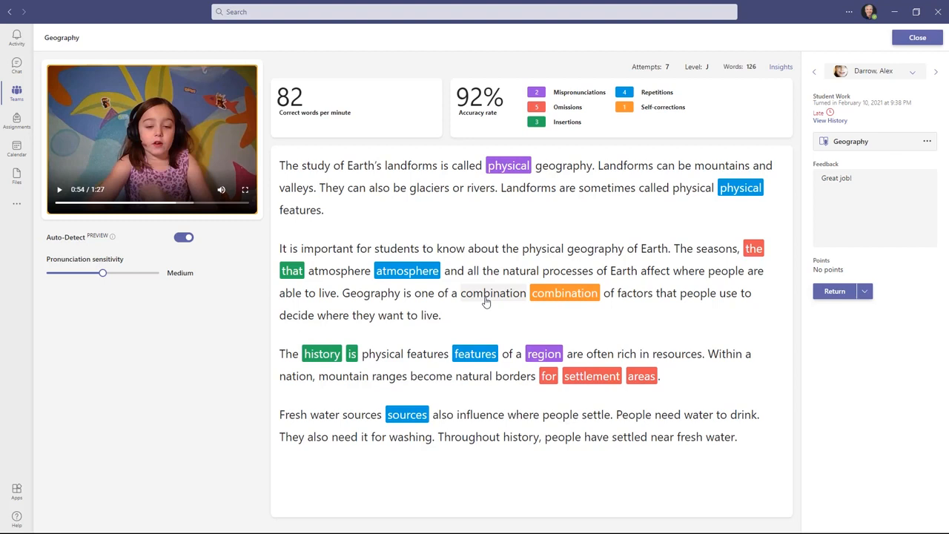
{"action": "left_click", "coordinate": [483, 297]}
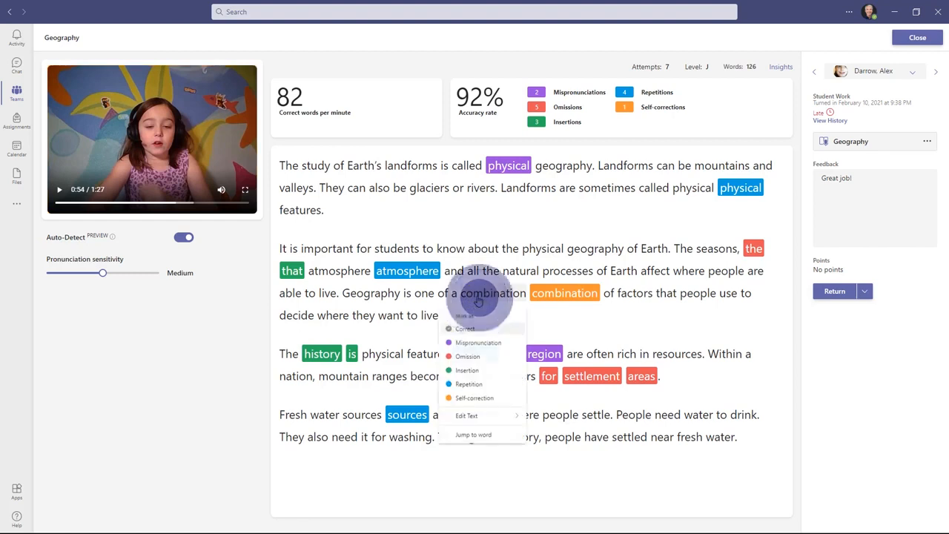
{"action": "left_click", "coordinate": [483, 437]}
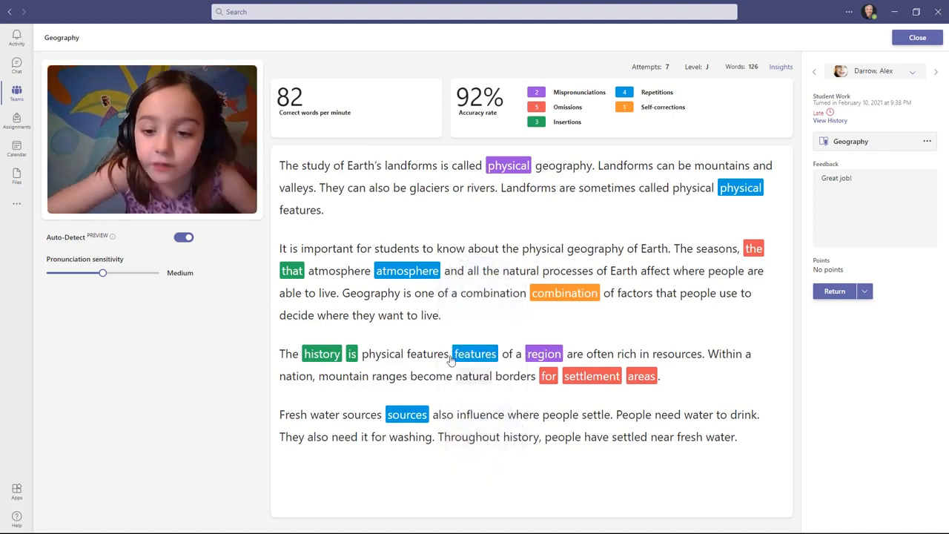
{"action": "mouse_move", "coordinate": [67, 187]}
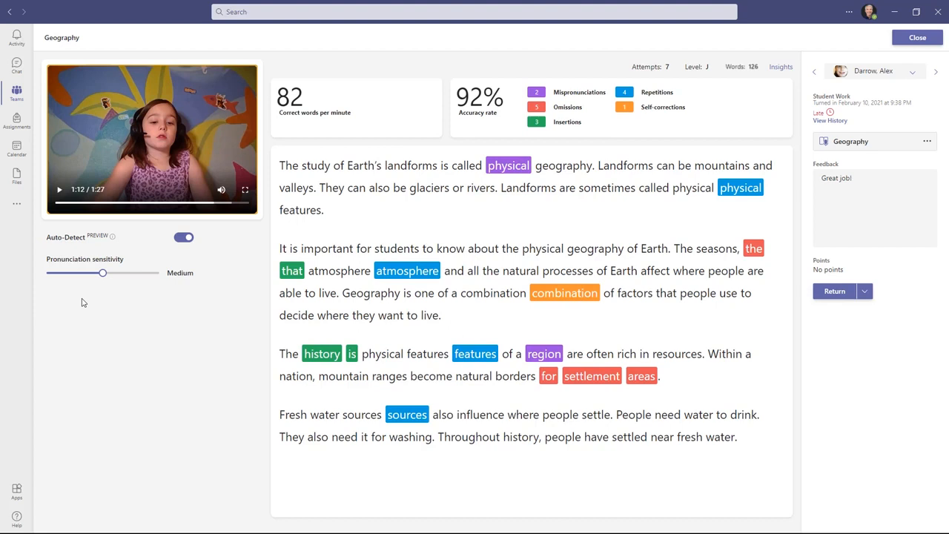
Step: Play a few seconds of the student's recording in full screen, pause it, and return to the review page
{"action": "left_click", "coordinate": [245, 189]}
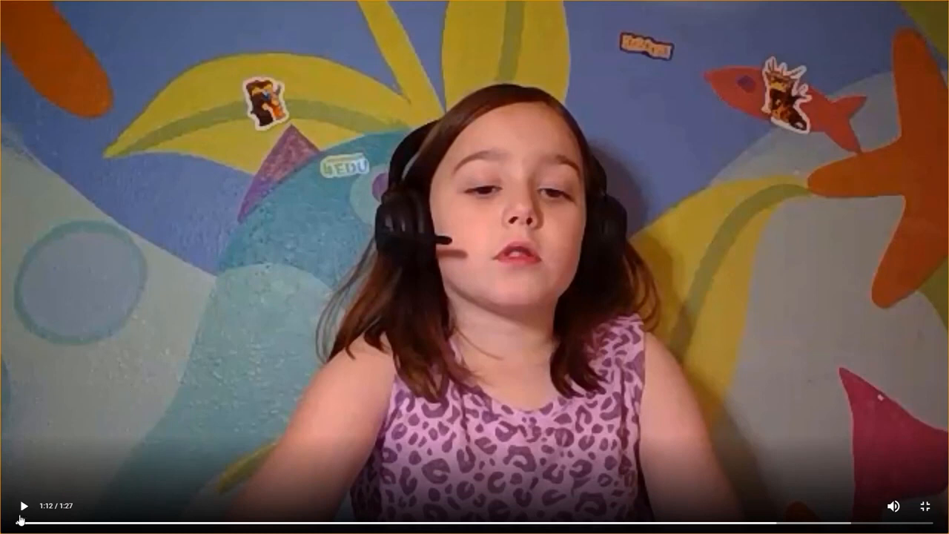
{"action": "left_click", "coordinate": [24, 510]}
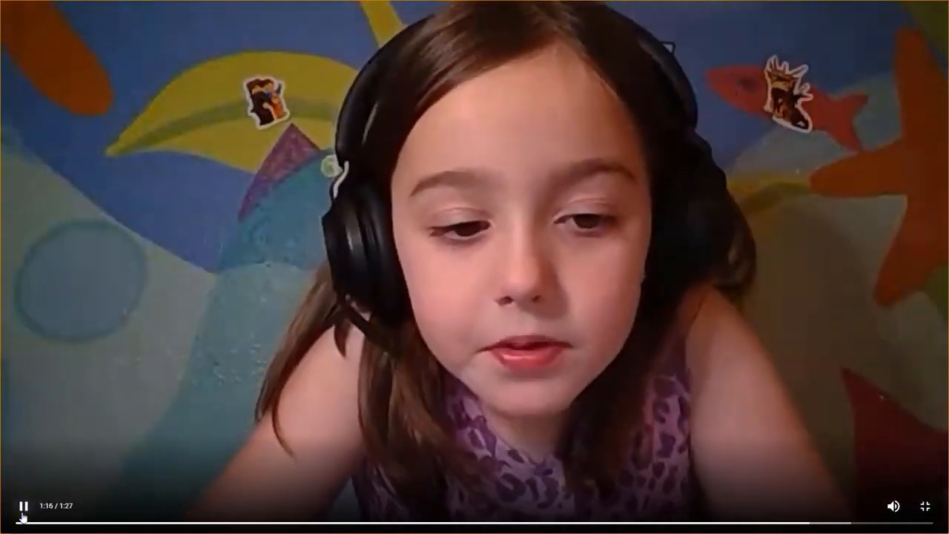
{"action": "left_click", "coordinate": [22, 515]}
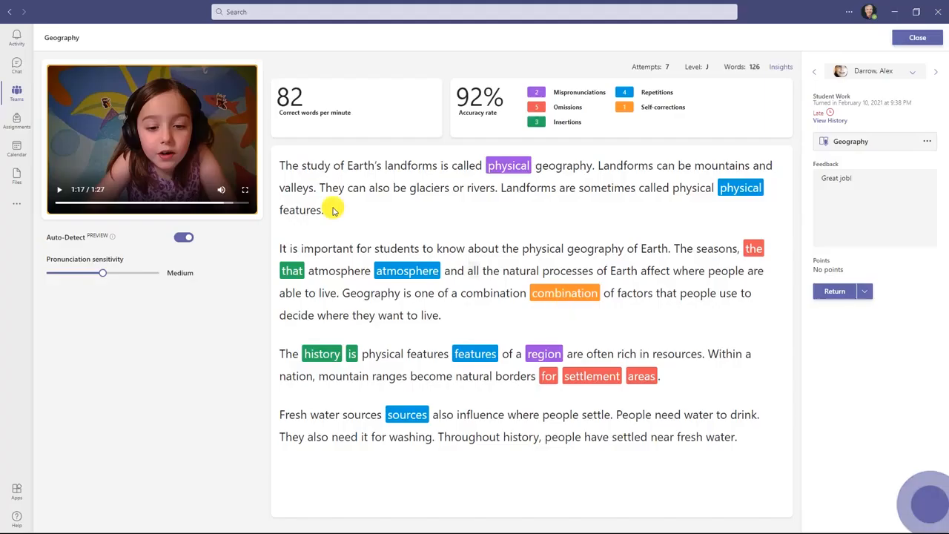
{"action": "left_click", "coordinate": [925, 506]}
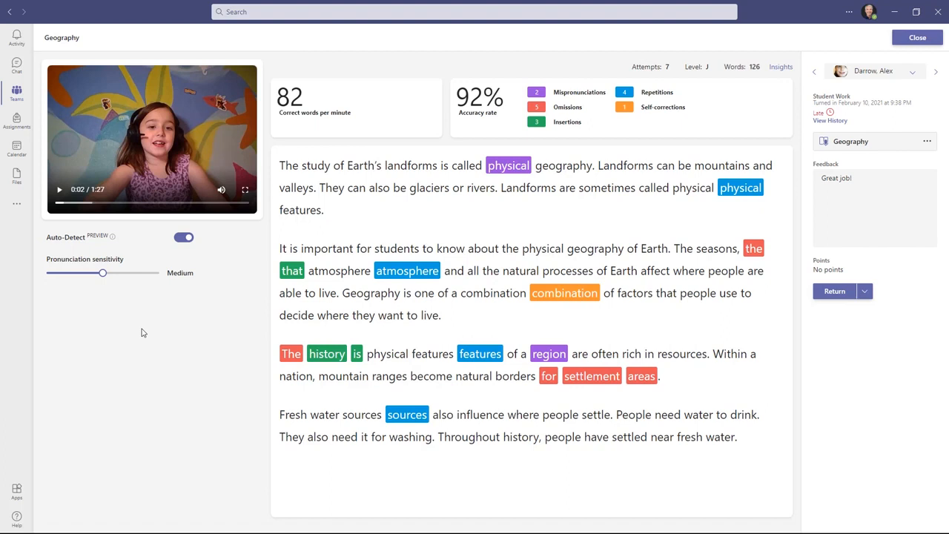
Step: Try the pronunciation sensitivity at High and return it to Medium
{"action": "left_click", "coordinate": [155, 273]}
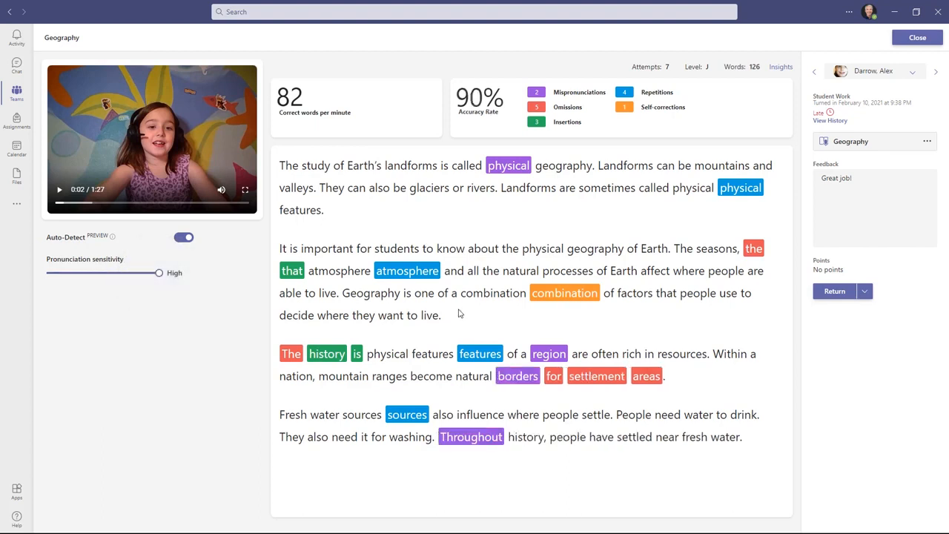
{"action": "left_click", "coordinate": [113, 273]}
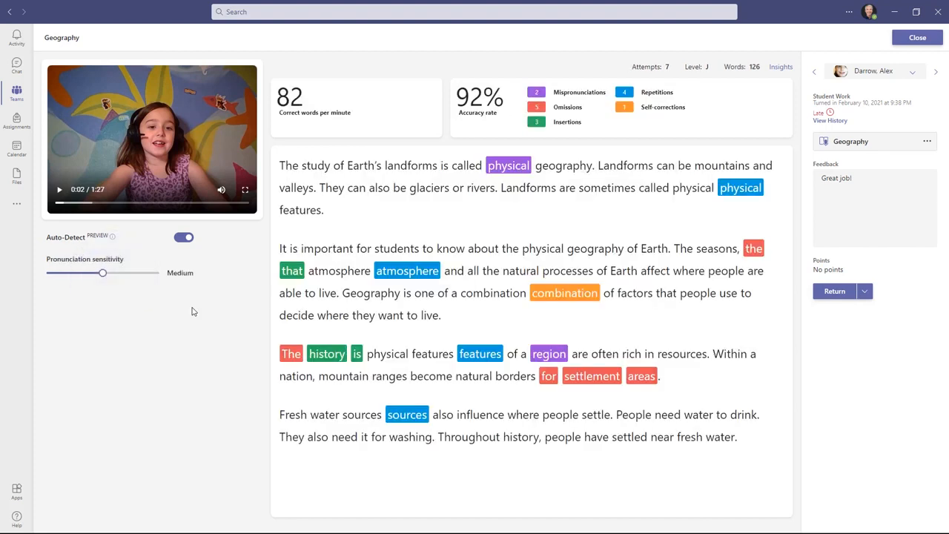
Step: Turn off Auto-Detect and manually mark "physical" in the first sentence as a mispronunciation
{"action": "left_click", "coordinate": [184, 239]}
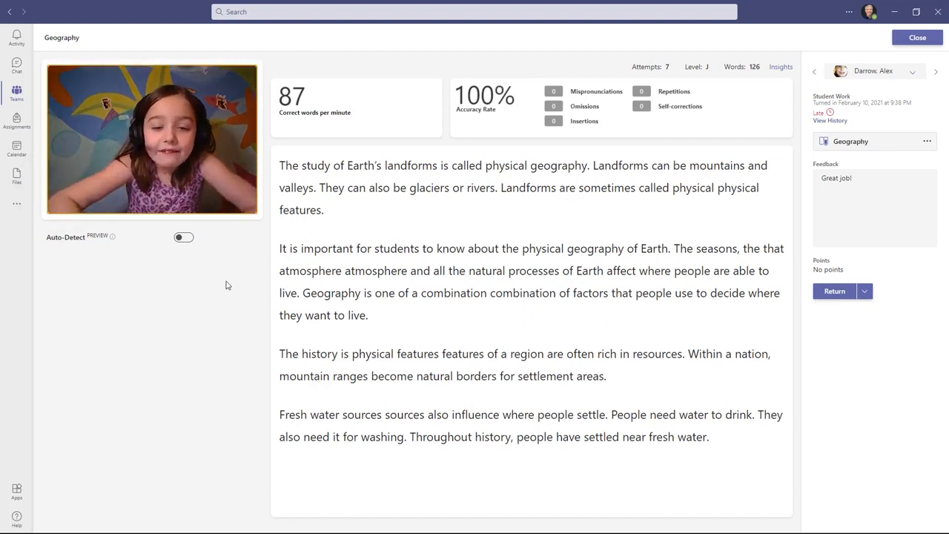
{"action": "left_click", "coordinate": [506, 166]}
{"action": "left_click", "coordinate": [495, 215]}
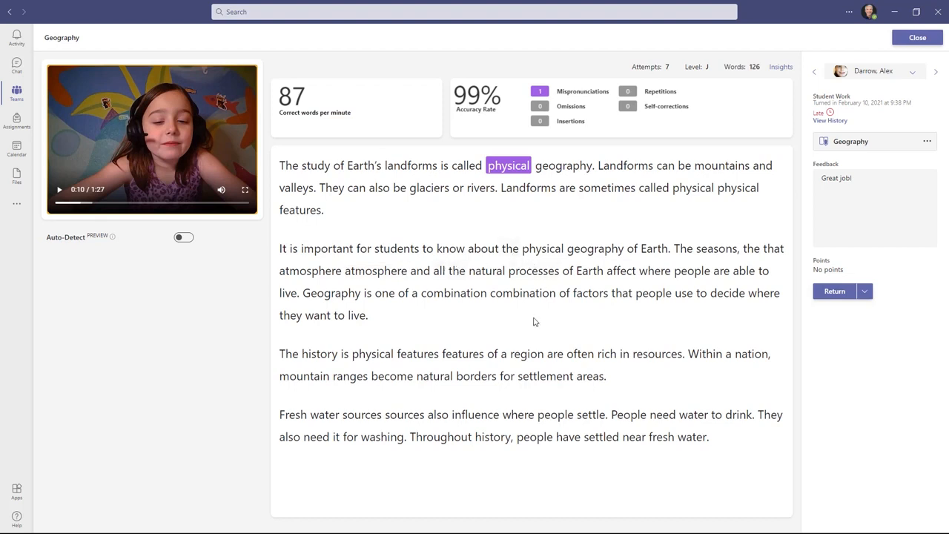
Step: Mark the second "combination" as a self-correction, the second "features" and following "of" as omissions, and "influence" as a mispronunciation
{"action": "left_click", "coordinate": [520, 293]}
{"action": "left_click", "coordinate": [508, 396]}
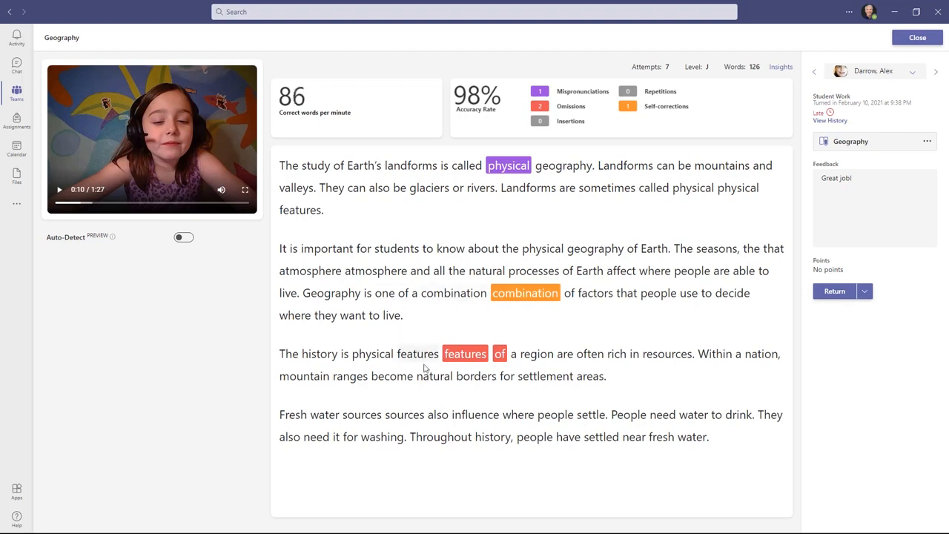
{"action": "left_click", "coordinate": [479, 419]}
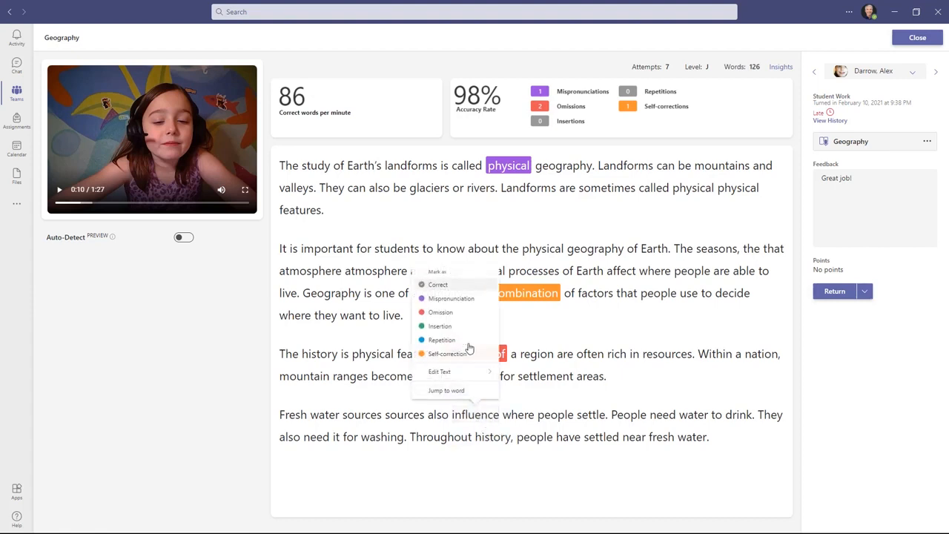
{"action": "left_click", "coordinate": [466, 300]}
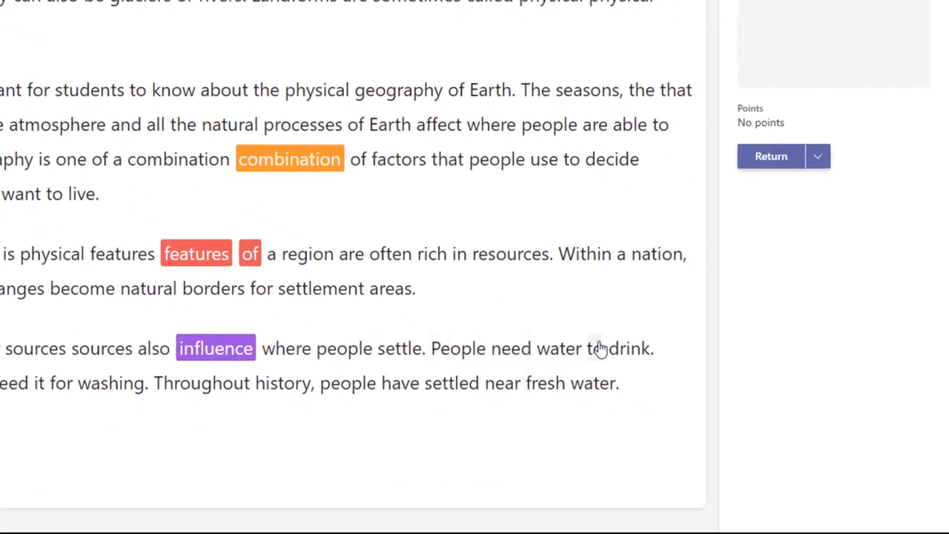
Step: Insert the word "also" right after "People" in the last paragraph of the passage
{"action": "left_click", "coordinate": [473, 346]}
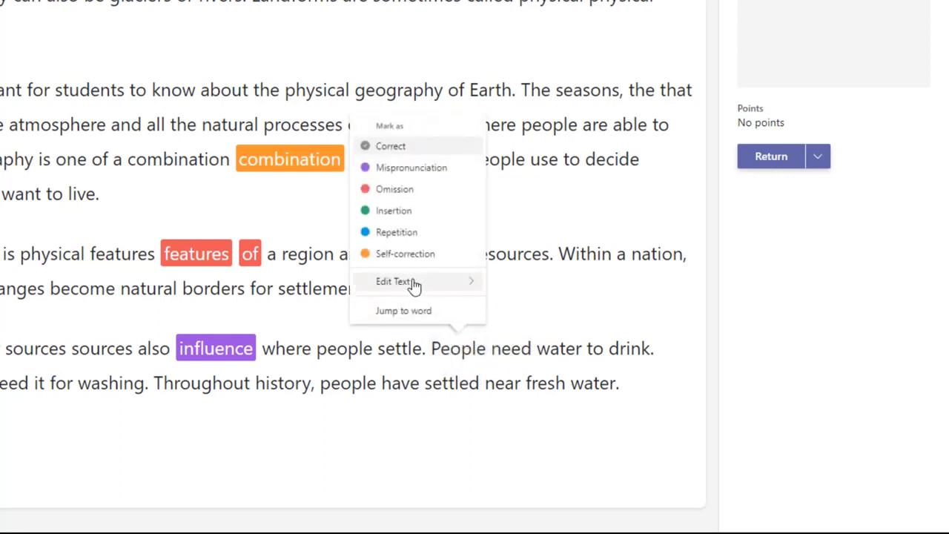
{"action": "left_click", "coordinate": [407, 284]}
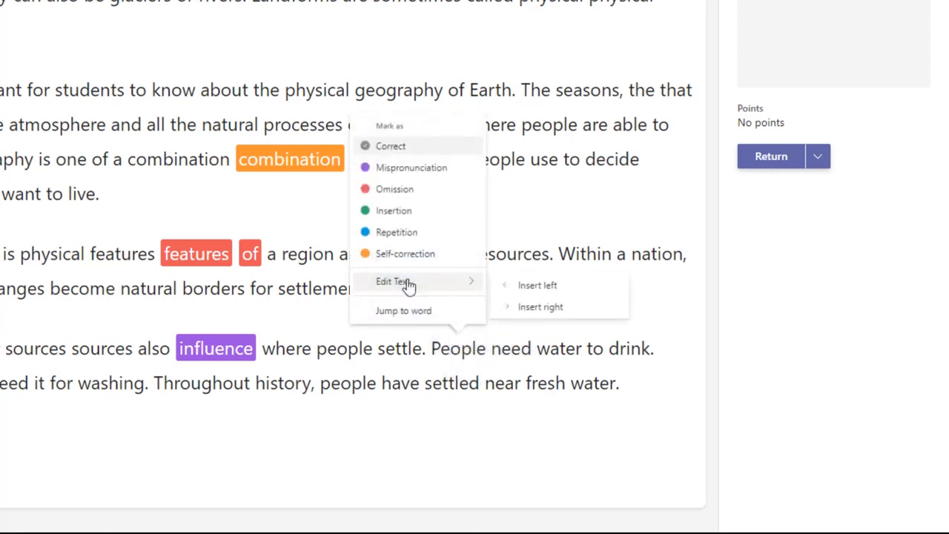
{"action": "left_click", "coordinate": [551, 310]}
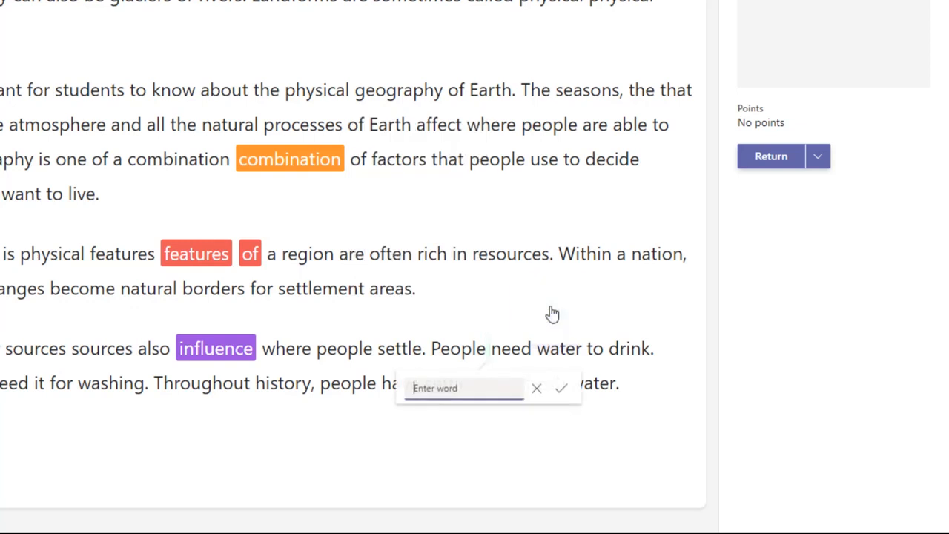
{"action": "type", "text": "also"}
{"action": "left_click", "coordinate": [564, 391]}
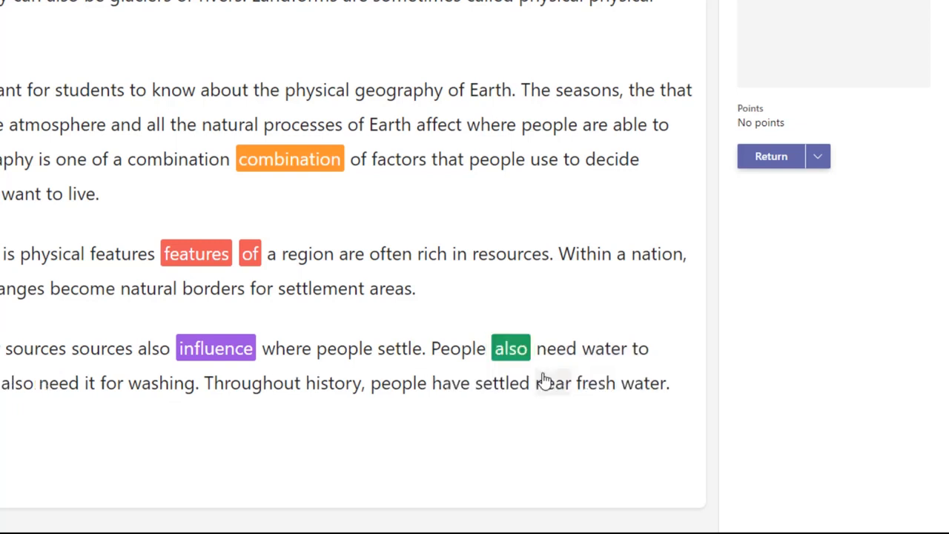
Step: Remove the inserted word "also" from the last paragraph
{"action": "left_click", "coordinate": [507, 353]}
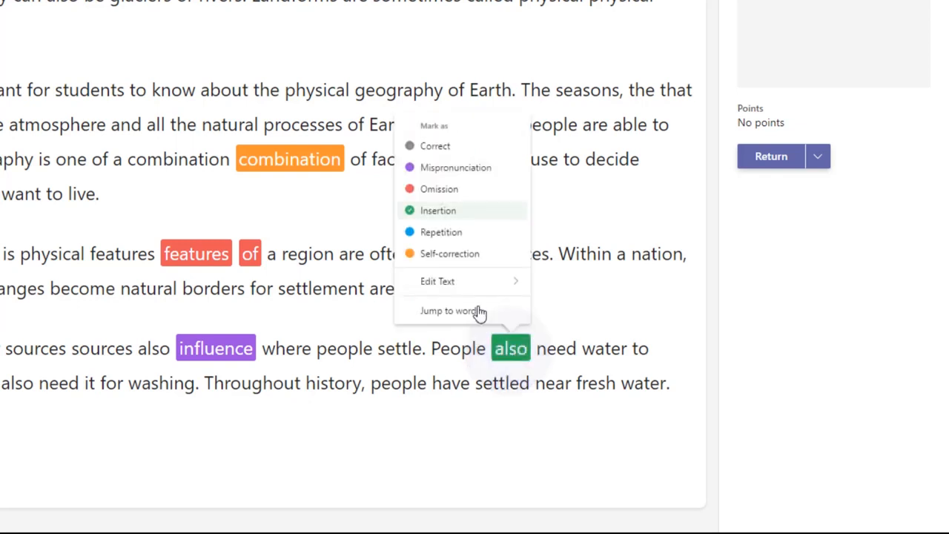
{"action": "mouse_move", "coordinate": [442, 279]}
{"action": "left_click", "coordinate": [609, 329]}
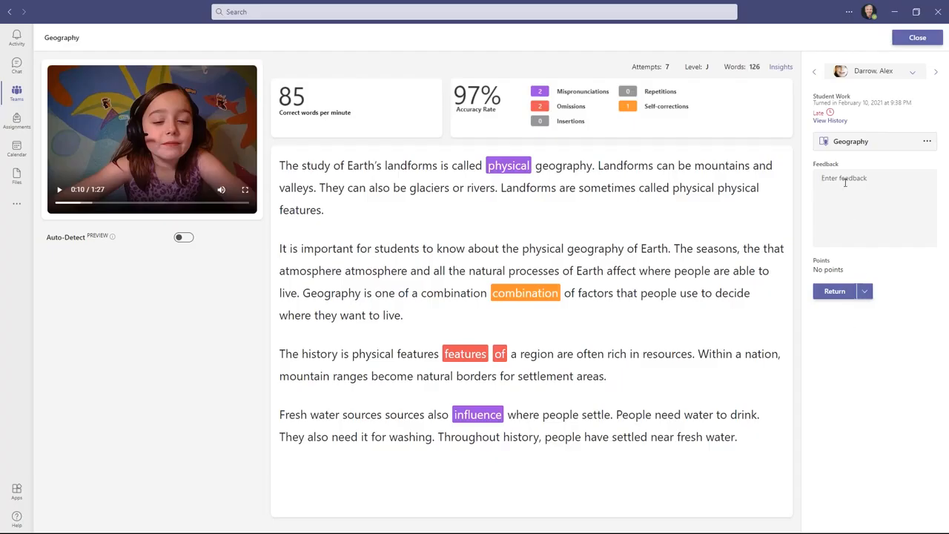
Step: Enter "Great job!" as feedback on the student's reading and view the list of students to review
{"action": "type", "text": "Great job!"}
{"action": "left_click", "coordinate": [844, 294]}
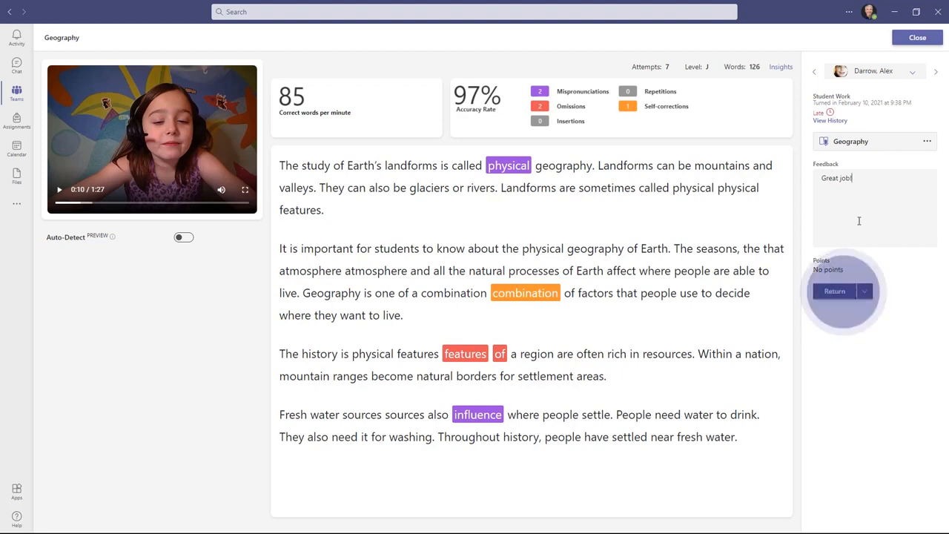
{"action": "left_click", "coordinate": [917, 77]}
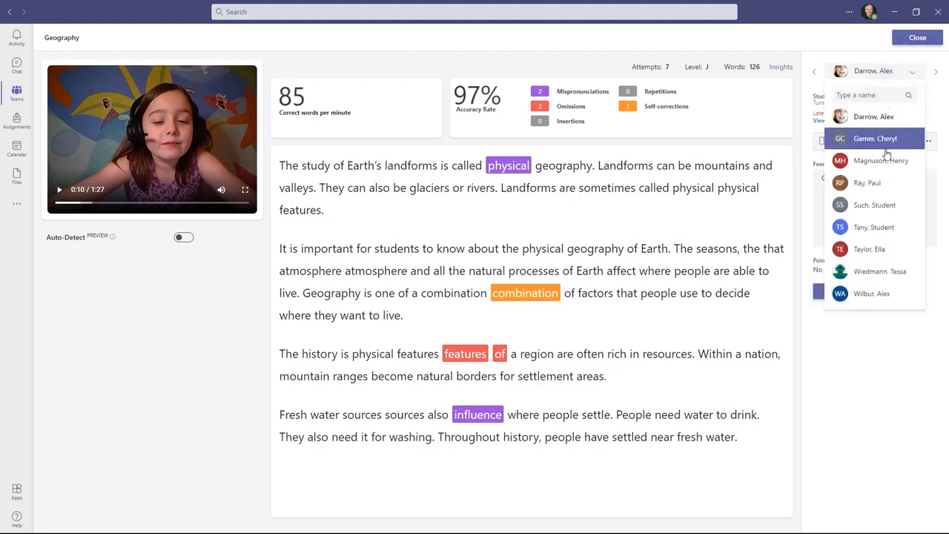
{"action": "left_click", "coordinate": [943, 107]}
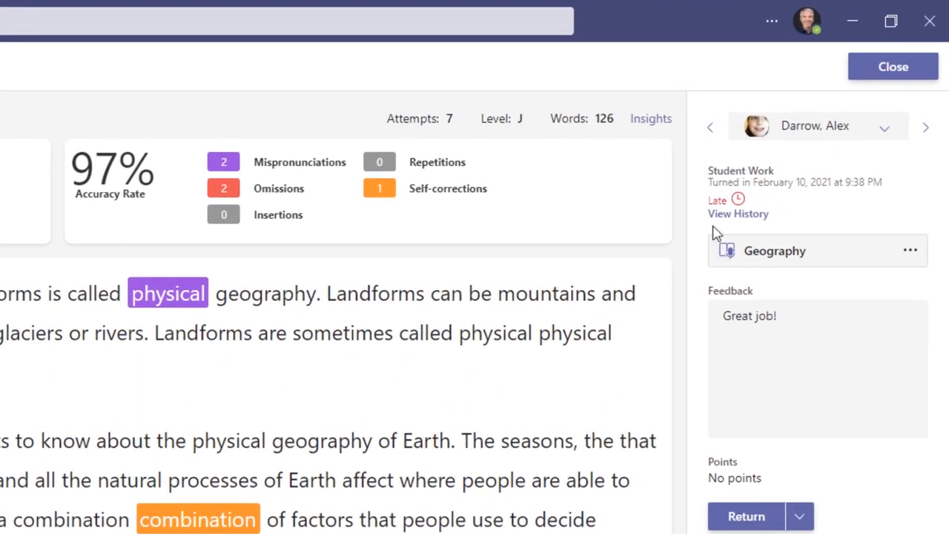
Step: Leave the student review and open Insights for the 4th Grade team
{"action": "left_click", "coordinate": [646, 122]}
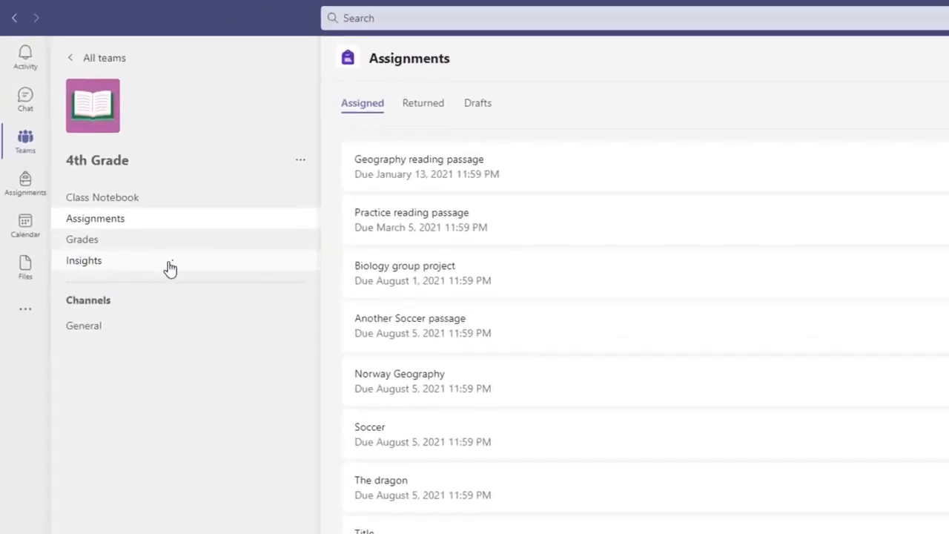
{"action": "left_click", "coordinate": [170, 267]}
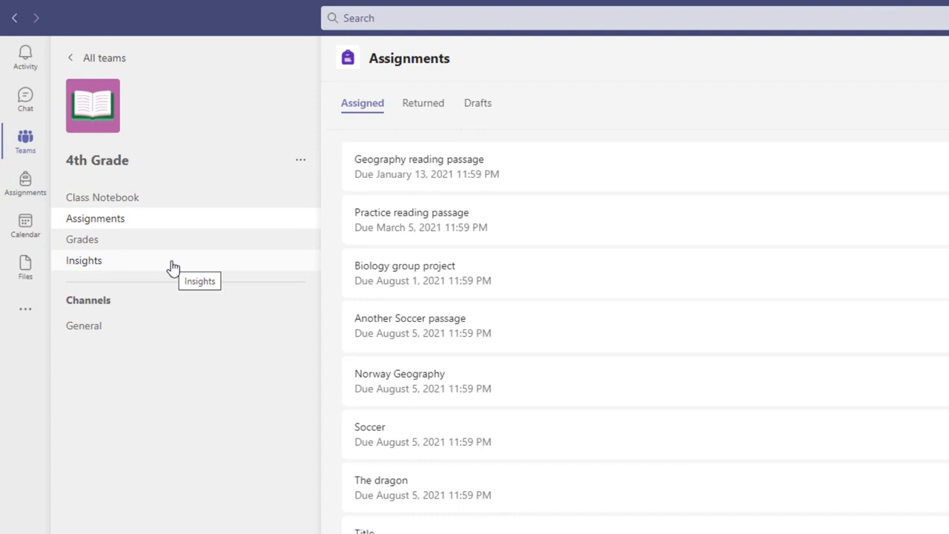
{"action": "left_click", "coordinate": [83, 263]}
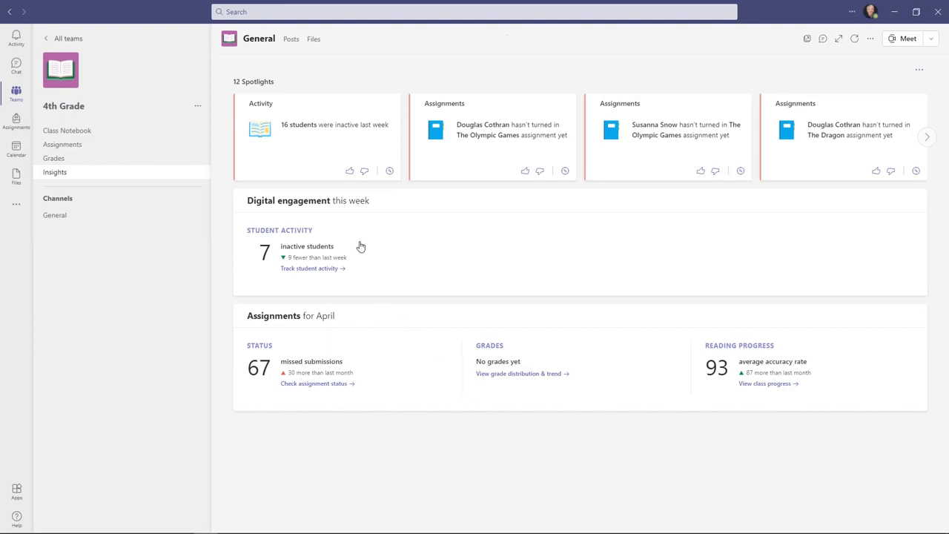
Step: Open the class Reading Progress report and expand it to fill the window
{"action": "left_click", "coordinate": [765, 347]}
{"action": "left_click", "coordinate": [776, 349]}
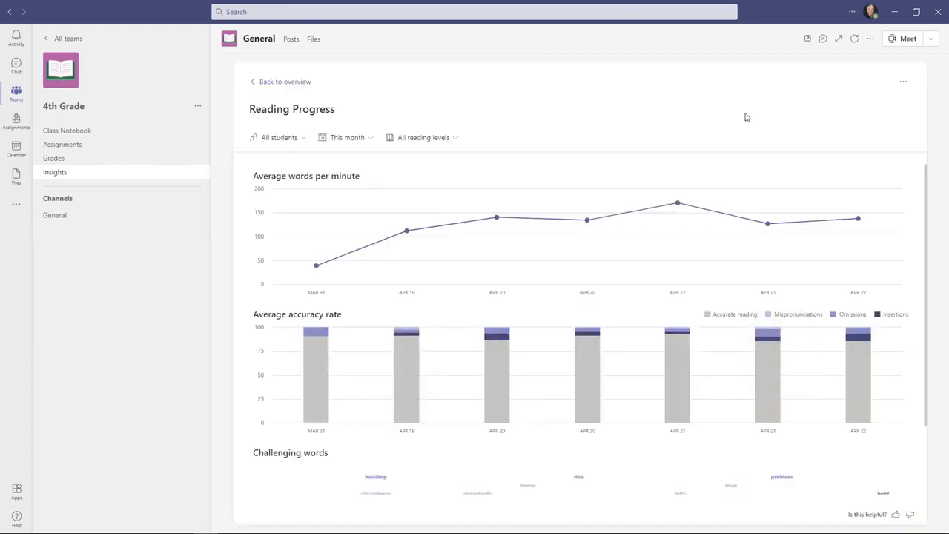
{"action": "left_click", "coordinate": [840, 40]}
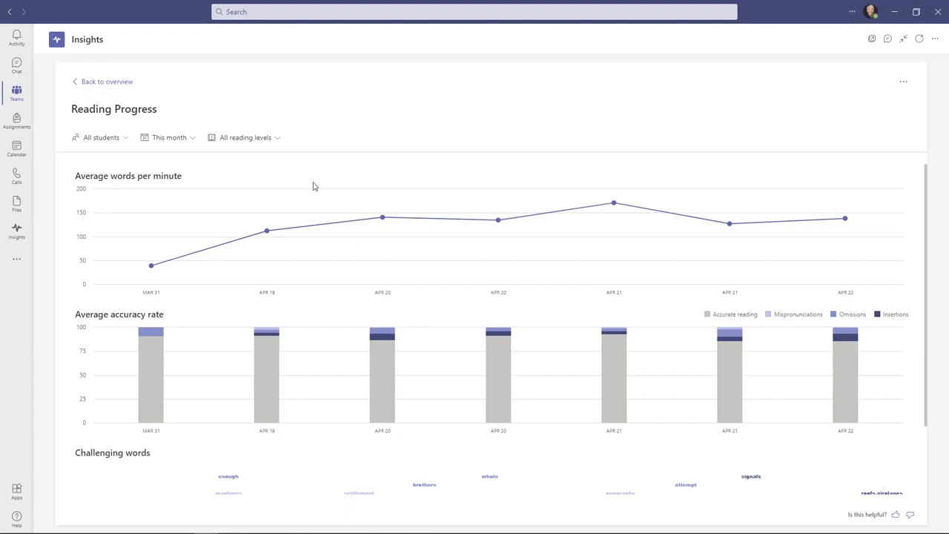
Step: Inspect individual assignments in the class charts for average words per minute and average accuracy rate
{"action": "mouse_move", "coordinate": [274, 236]}
{"action": "mouse_move", "coordinate": [497, 229]}
{"action": "mouse_move", "coordinate": [844, 224]}
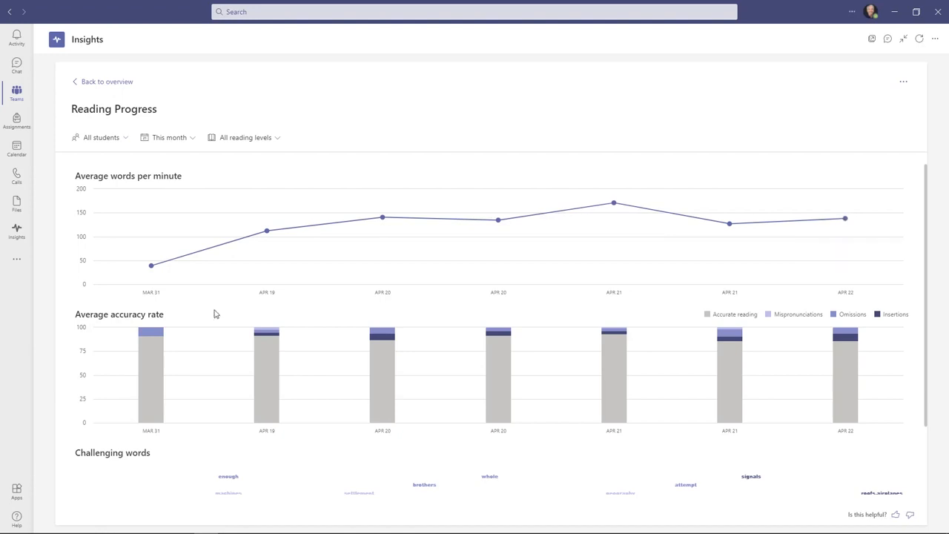
{"action": "mouse_move", "coordinate": [268, 368]}
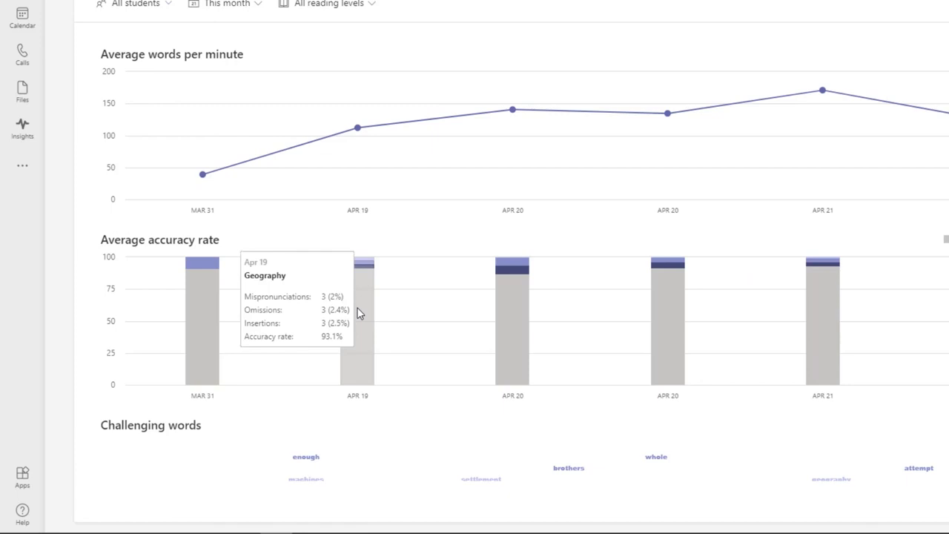
{"action": "mouse_move", "coordinate": [531, 340]}
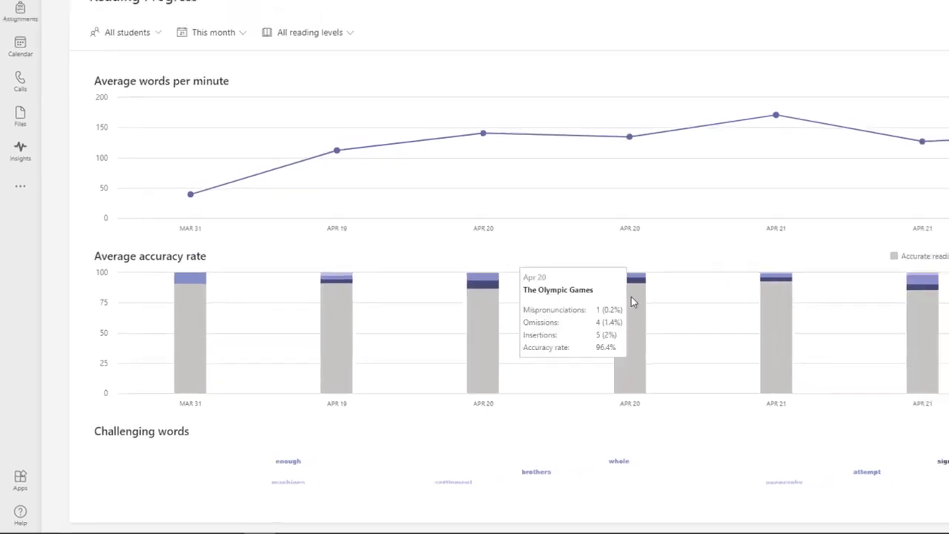
{"action": "mouse_move", "coordinate": [860, 336]}
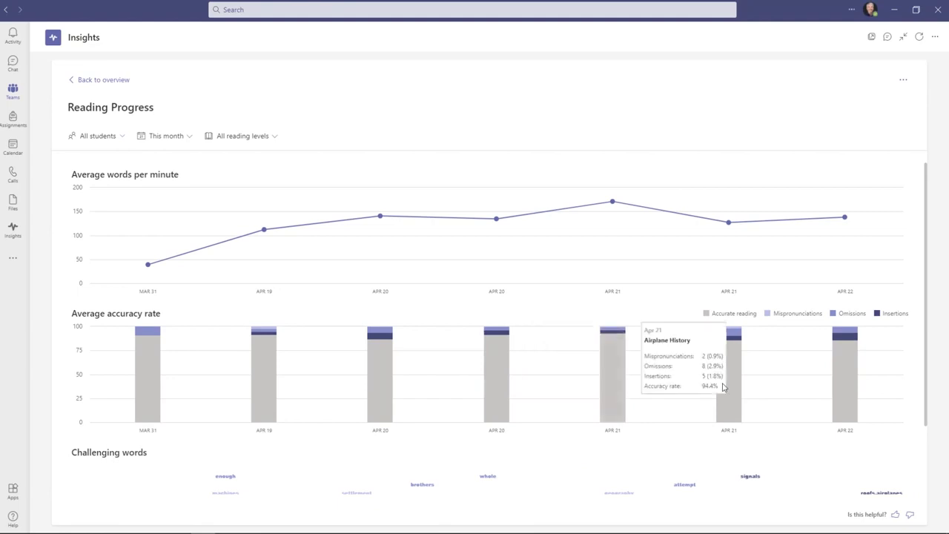
Step: Filter the report to the last student in the list and inspect the first two words-per-minute points
{"action": "left_click", "coordinate": [103, 138]}
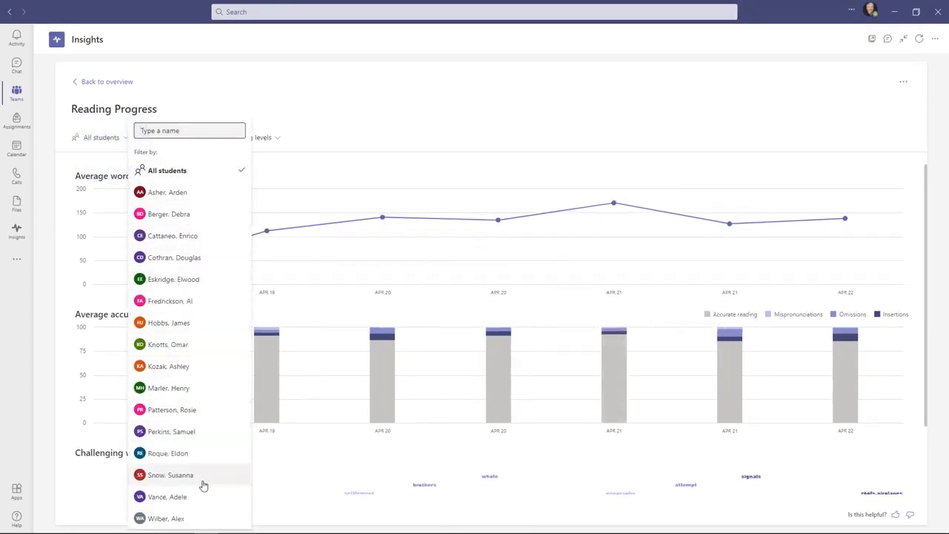
{"action": "left_click", "coordinate": [203, 518]}
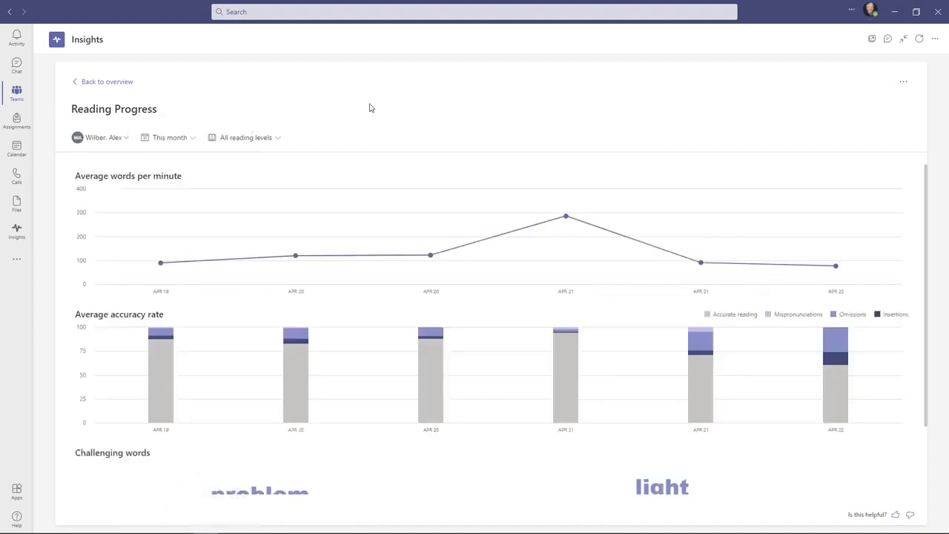
{"action": "mouse_move", "coordinate": [162, 267]}
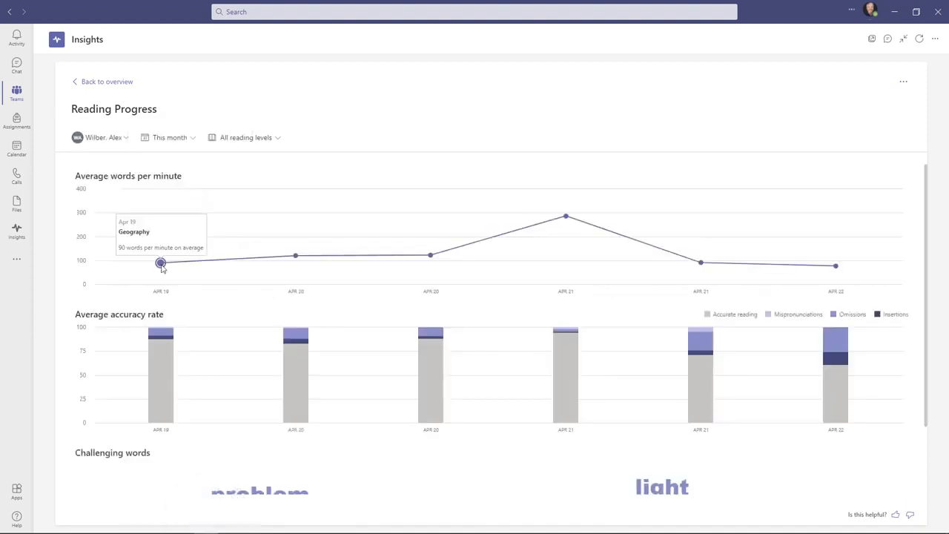
{"action": "mouse_move", "coordinate": [296, 256]}
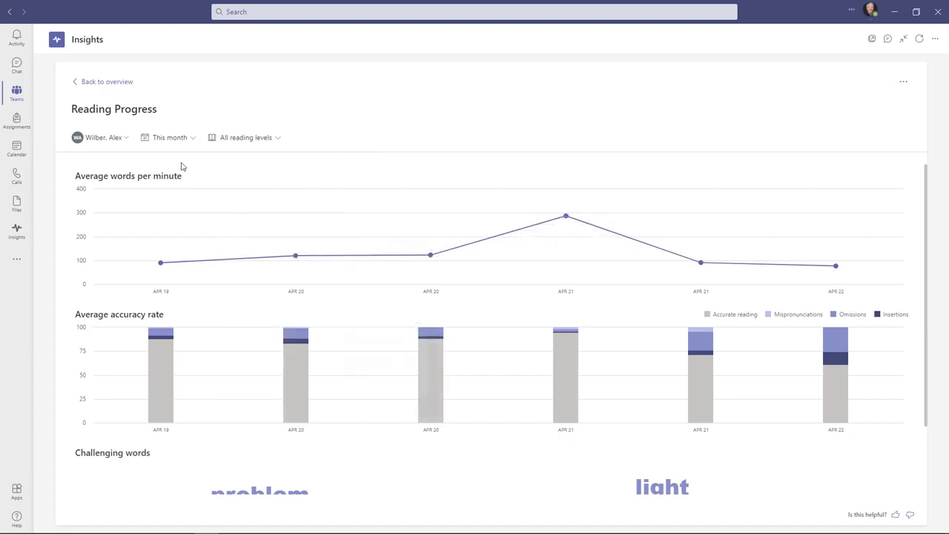
Step: View the available date ranges and reset the student filter to All students
{"action": "left_click", "coordinate": [166, 139]}
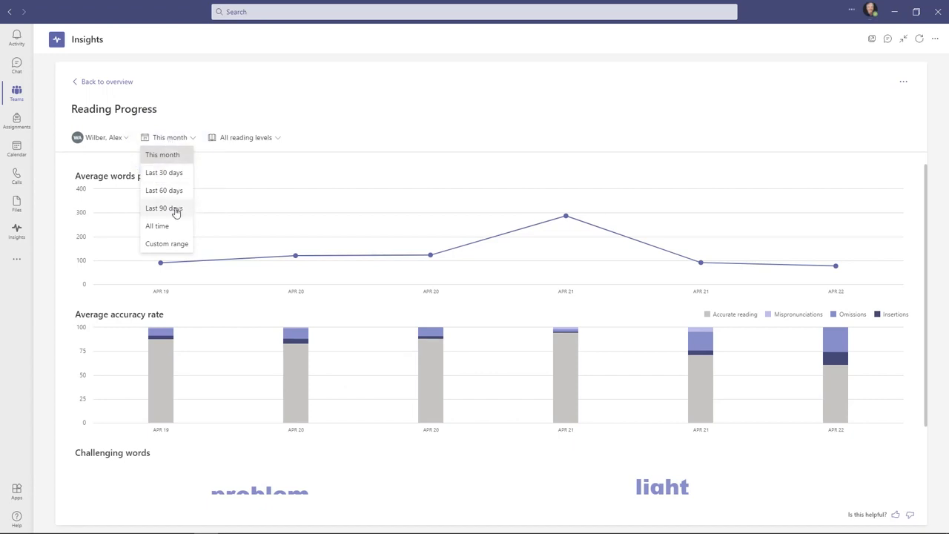
{"action": "left_click", "coordinate": [108, 141]}
{"action": "left_click", "coordinate": [175, 170]}
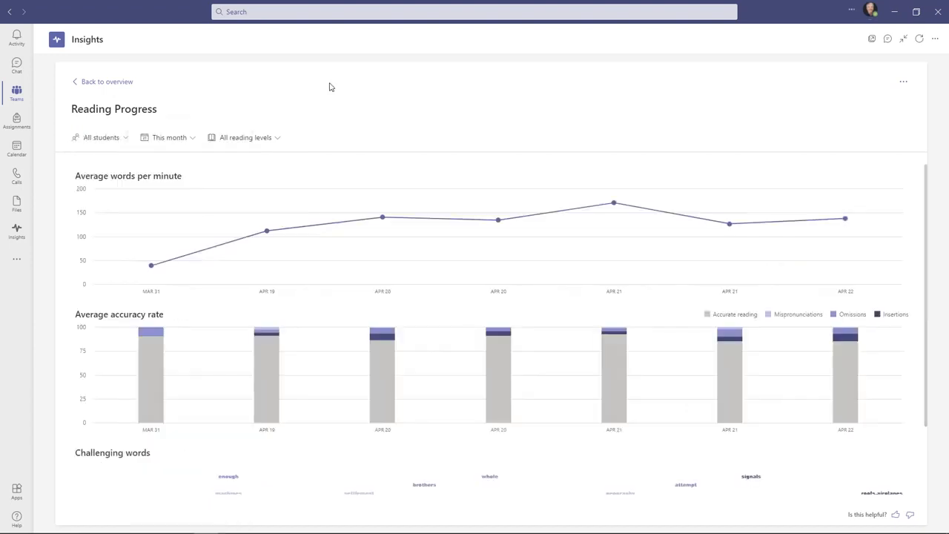
Step: Filter the report by reading level J and narrow it to the first student in the list
{"action": "left_click", "coordinate": [250, 141]}
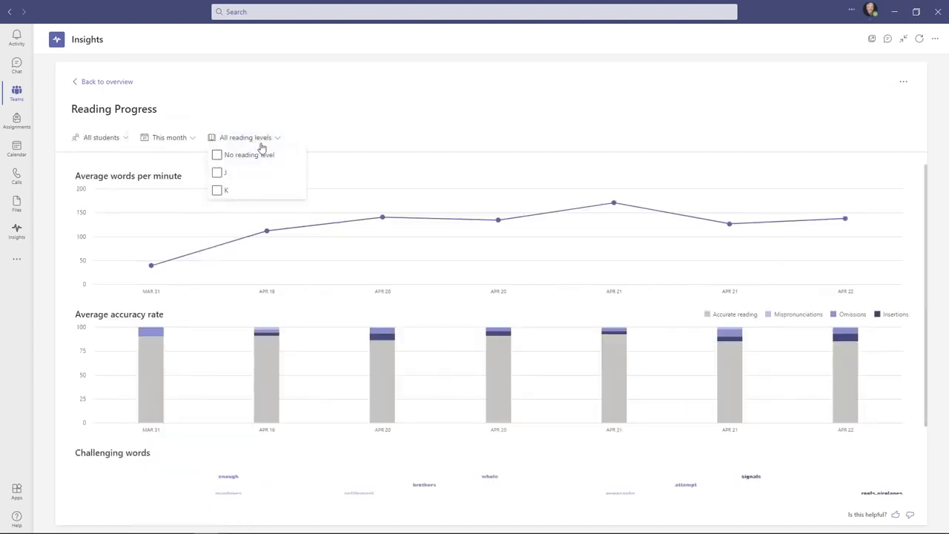
{"action": "left_click", "coordinate": [268, 174]}
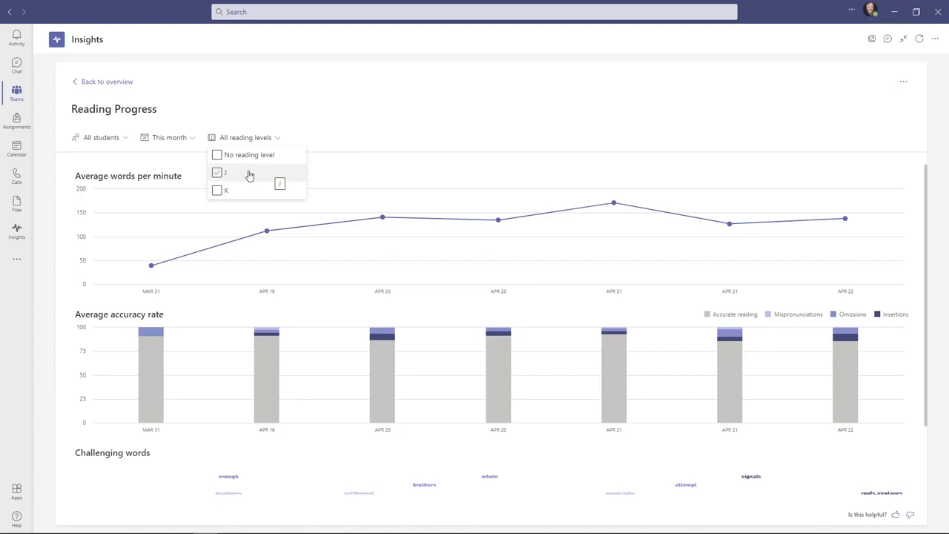
{"action": "left_click", "coordinate": [217, 175]}
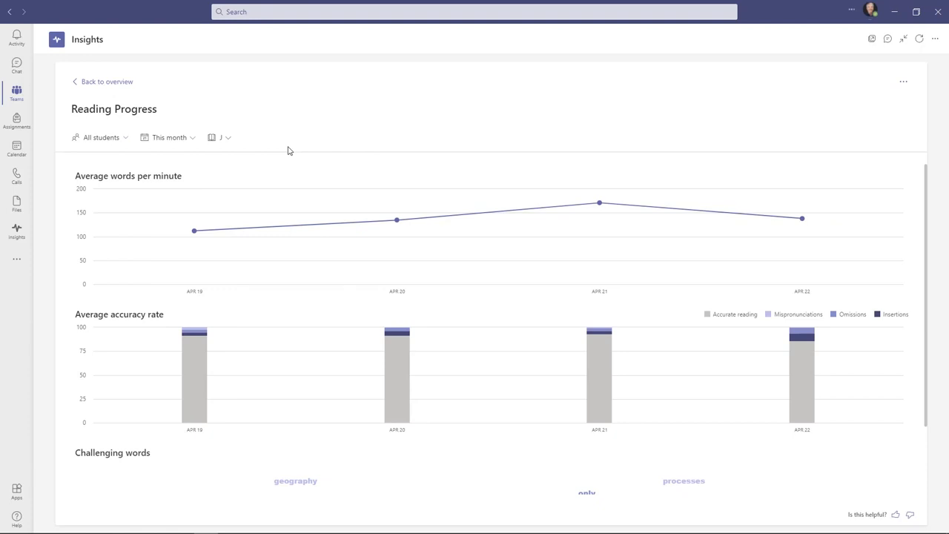
{"action": "left_click", "coordinate": [104, 138]}
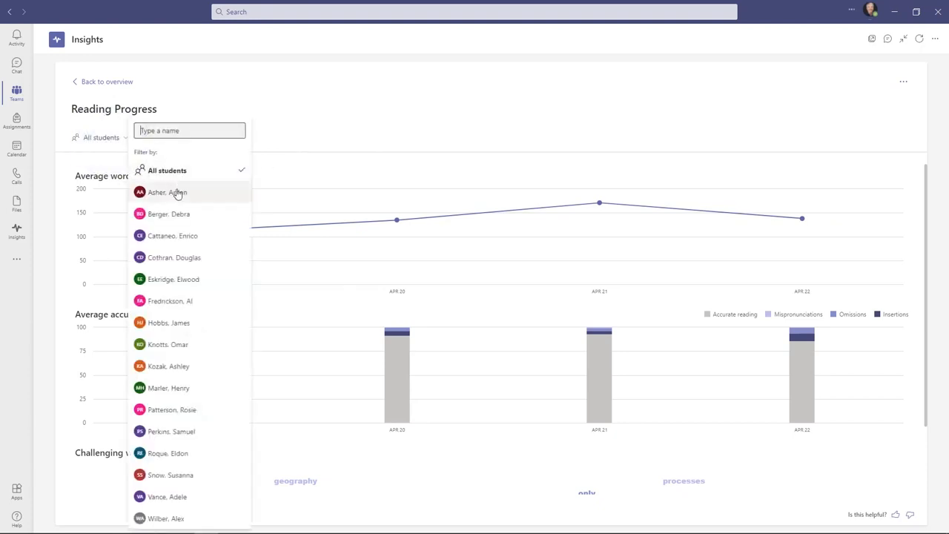
{"action": "left_click", "coordinate": [170, 191]}
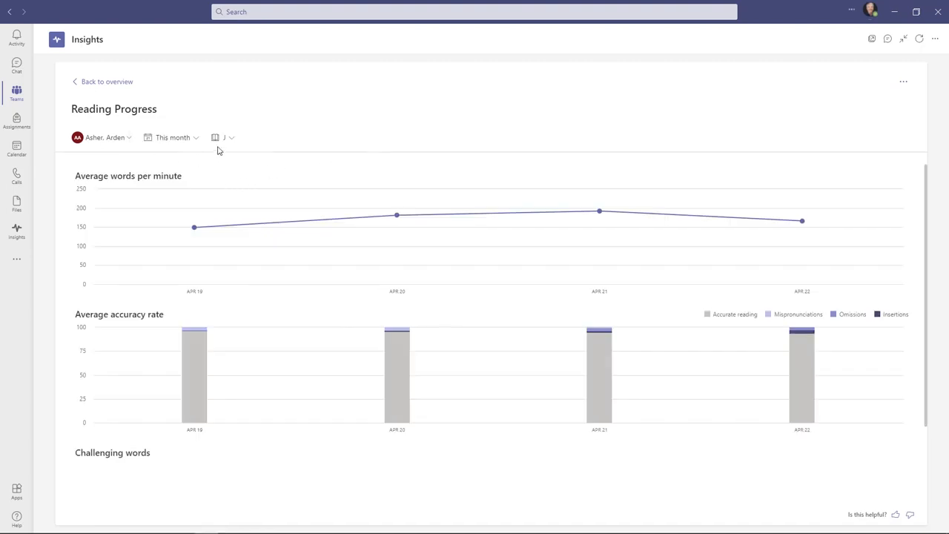
Step: Show reading levels J and K for all students and examine "physical" among the challenging words
{"action": "left_click", "coordinate": [224, 142]}
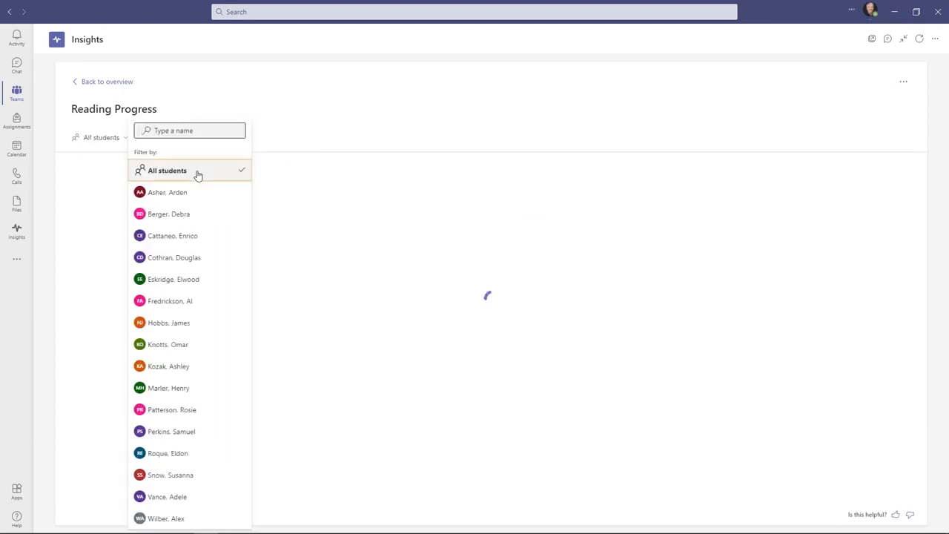
{"action": "left_click", "coordinate": [360, 146]}
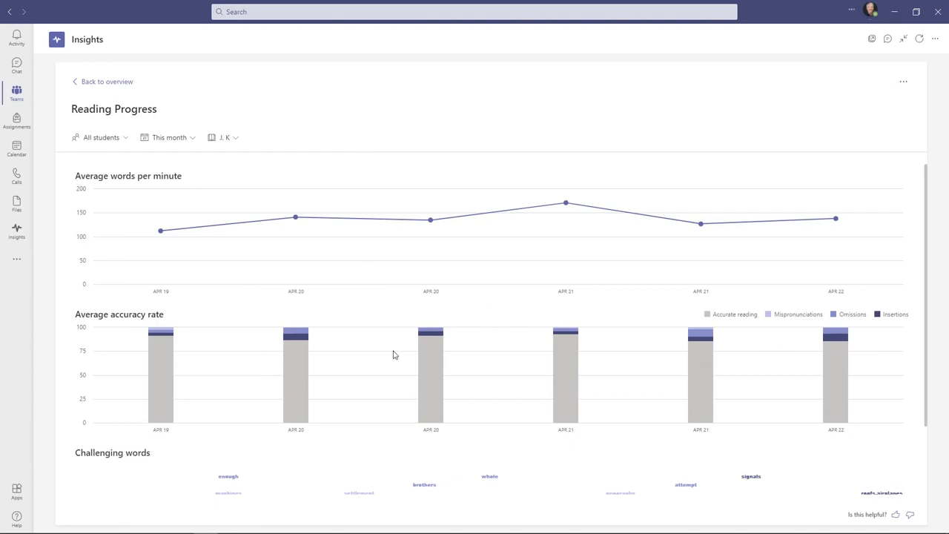
{"action": "scroll", "coordinate": [394, 355], "scroll_direction": "down", "scroll_amount": 2}
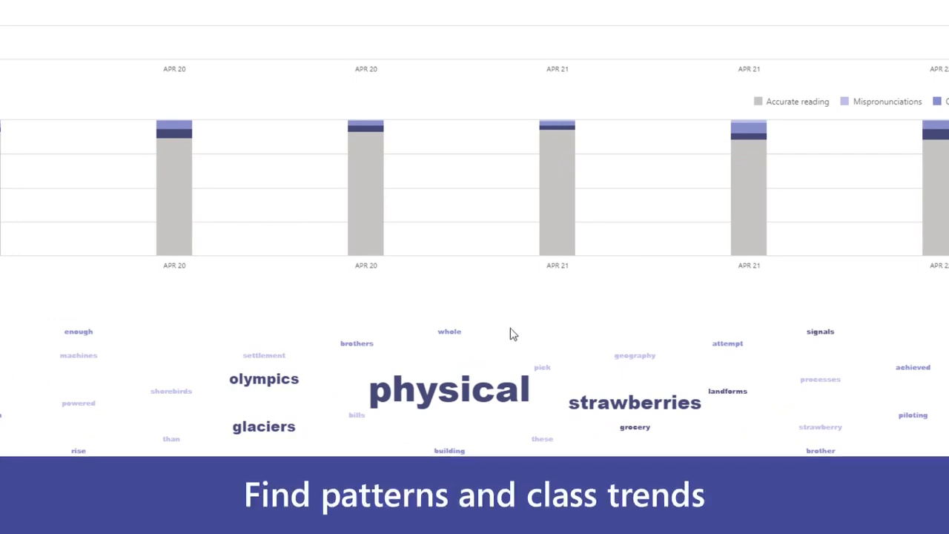
{"action": "mouse_move", "coordinate": [490, 393]}
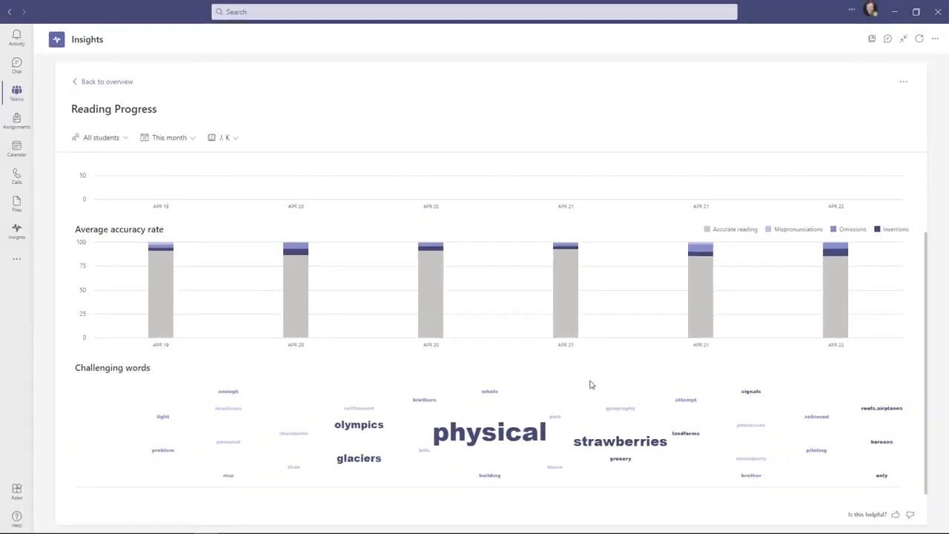
Step: Filter the report to the first listed student and examine "olympics" among that student's challenging words
{"action": "left_click", "coordinate": [115, 141]}
{"action": "left_click", "coordinate": [176, 192]}
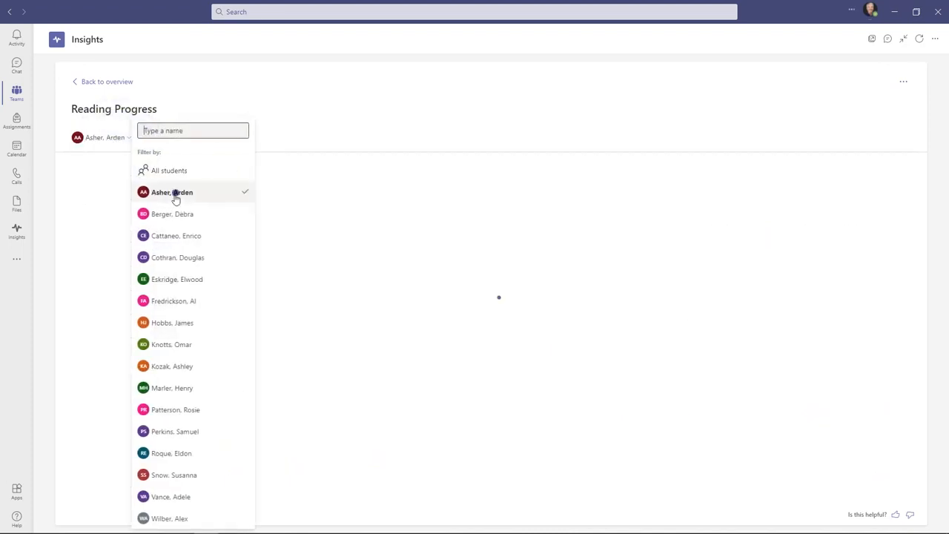
{"action": "scroll", "coordinate": [460, 374], "scroll_direction": "down", "scroll_amount": 2}
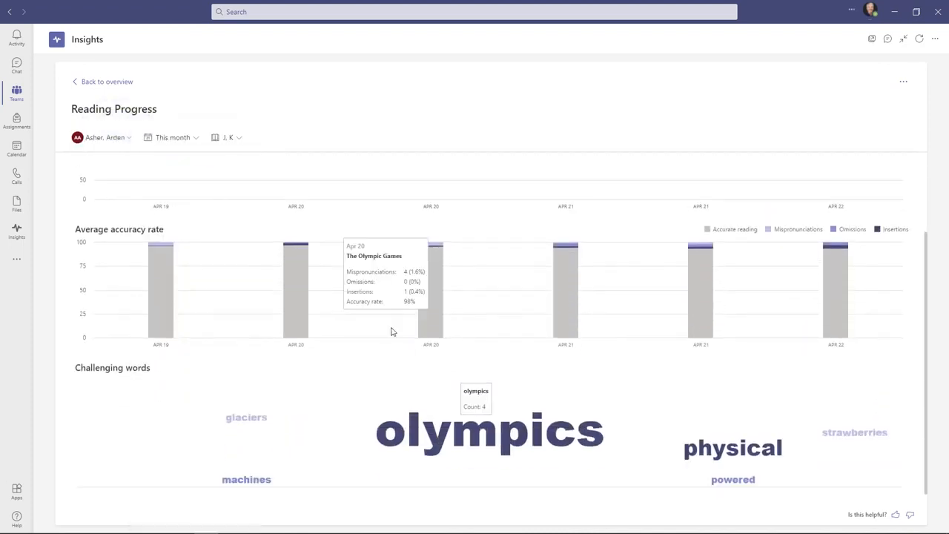
{"action": "mouse_move", "coordinate": [597, 458]}
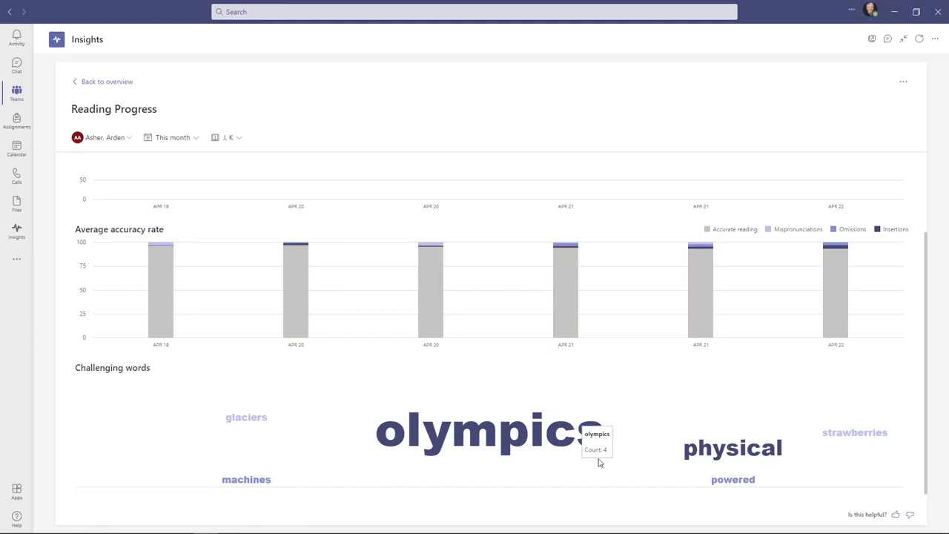